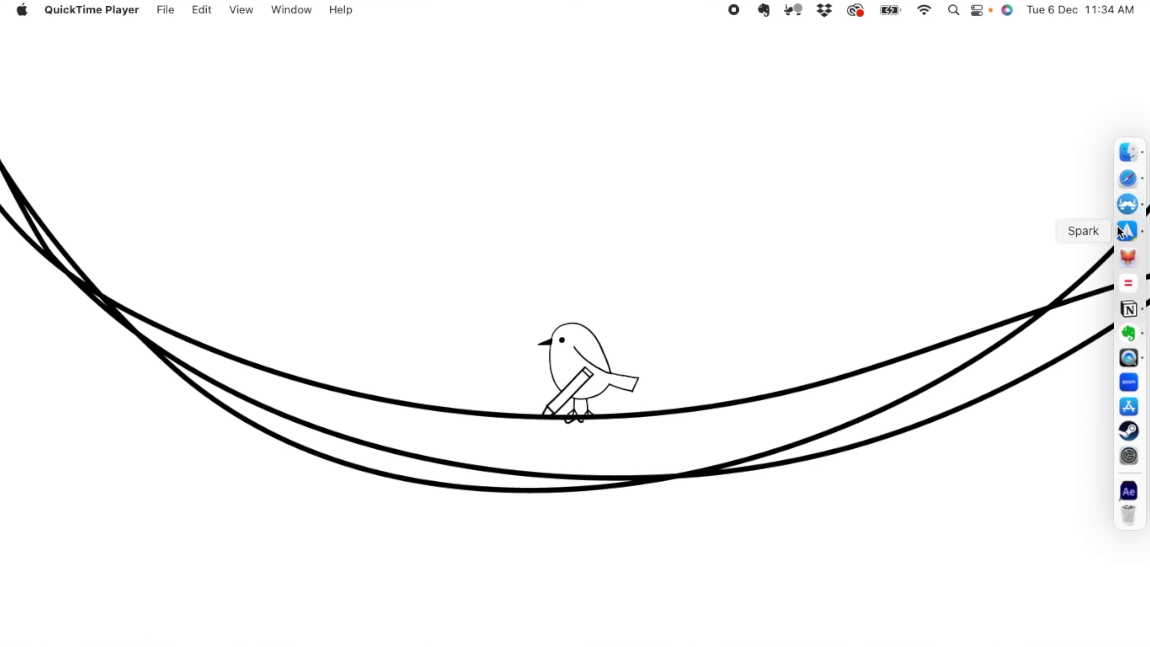
Step: Bring Safari to the front from the Dock, replacing QuickTime Player
{"action": "left_click", "coordinate": [1129, 177]}
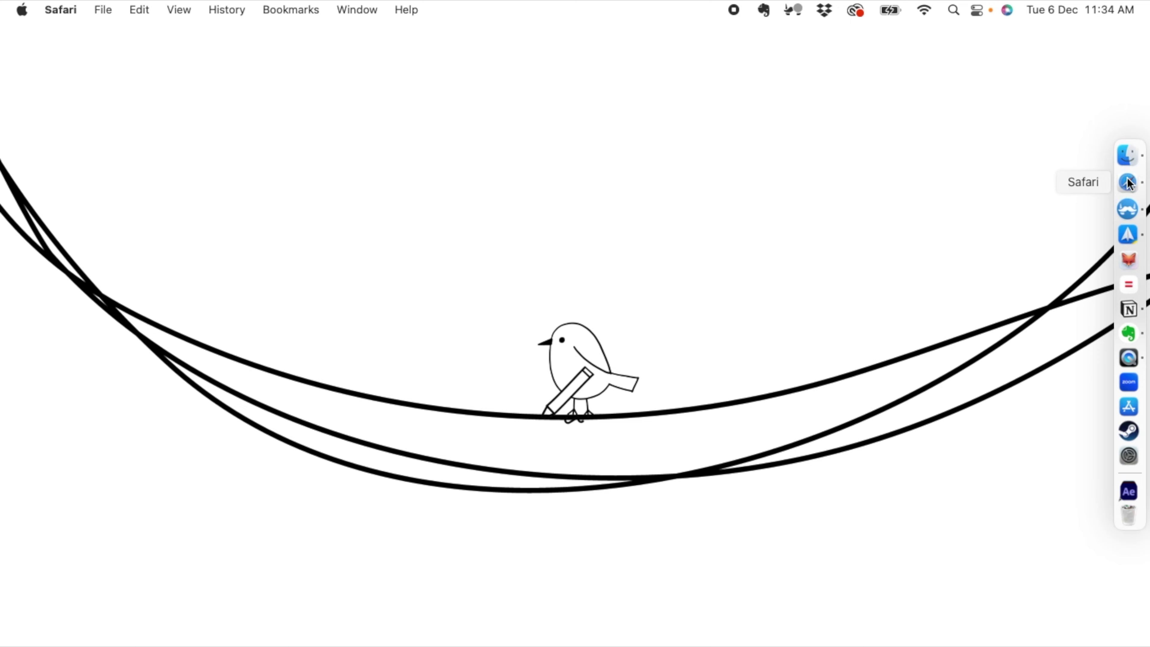
Step: Search 'duik basse', open the Duik Bassel.2 RxLaboratory page and scroll to 'What is Duik?'
{"action": "type", "text": "duik basse"}
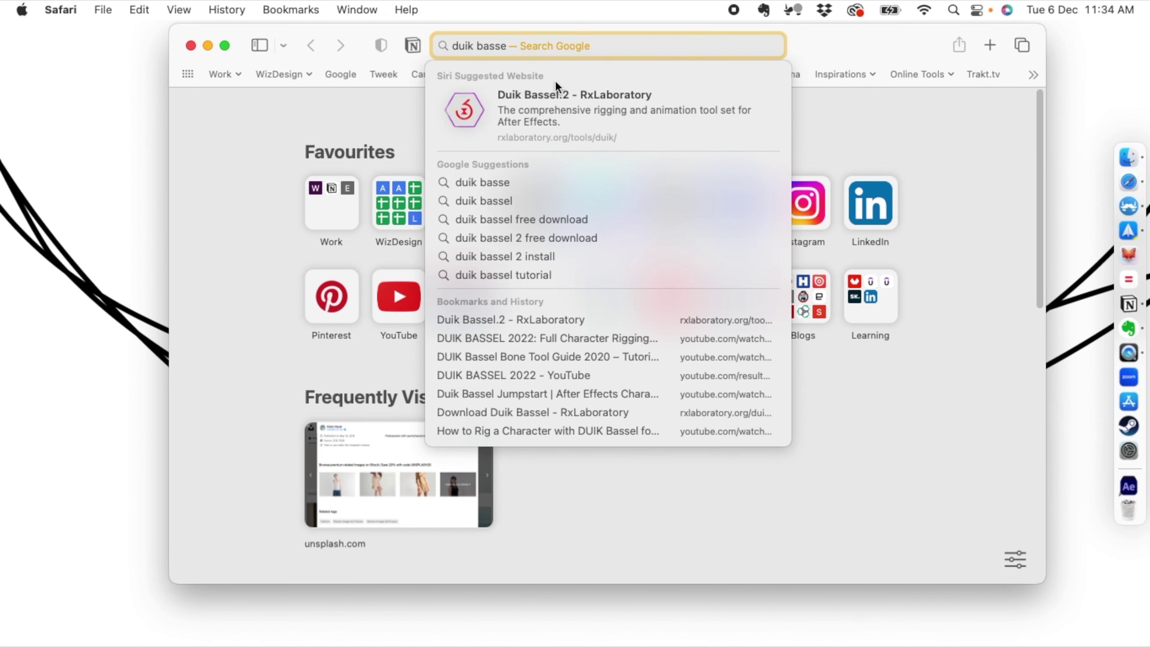
{"action": "left_click", "coordinate": [554, 93]}
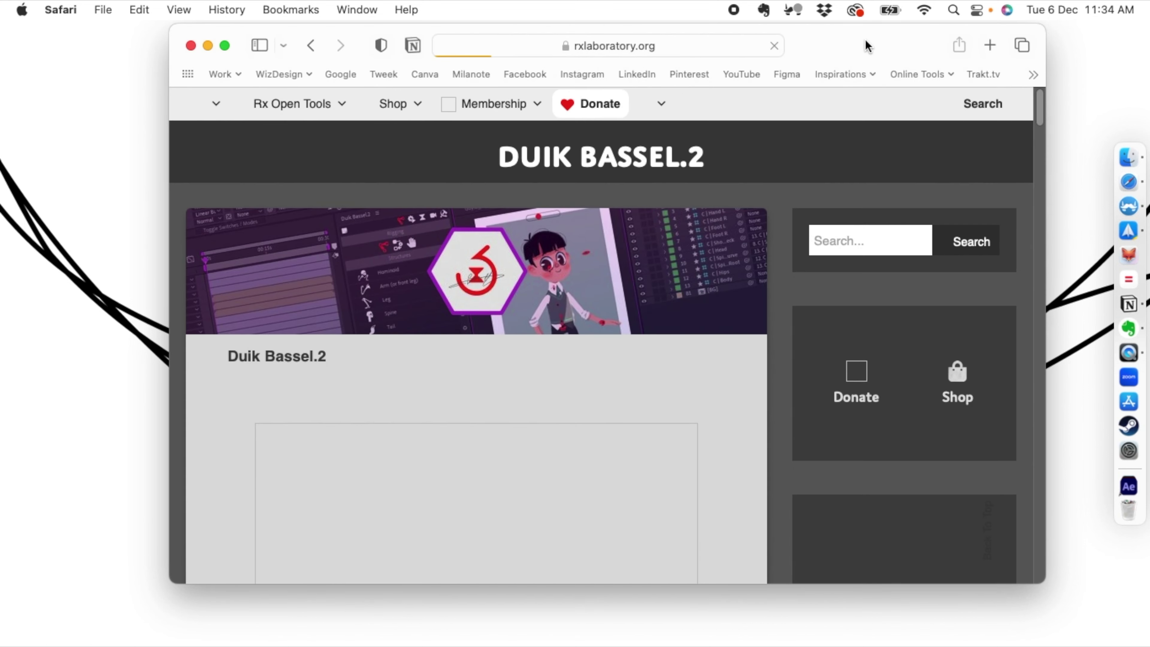
{"action": "left_click_drag", "start_coordinate": [866, 42], "coordinate": [851, 39]}
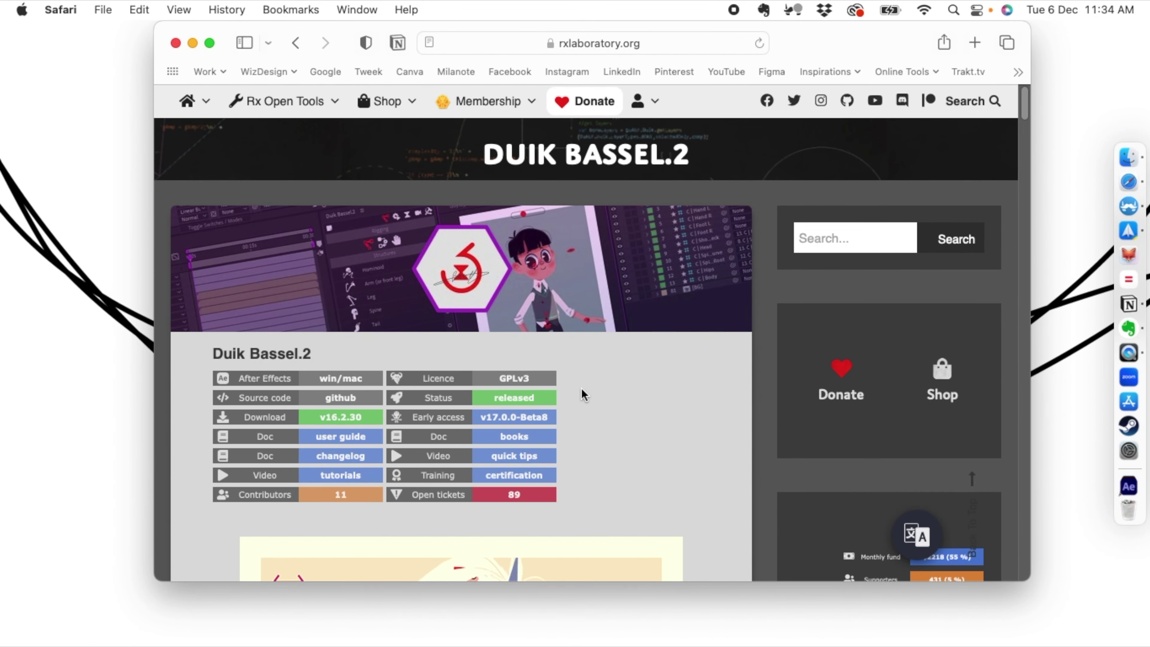
{"action": "scroll", "coordinate": [582, 388], "scroll_direction": "down", "scroll_amount": 10}
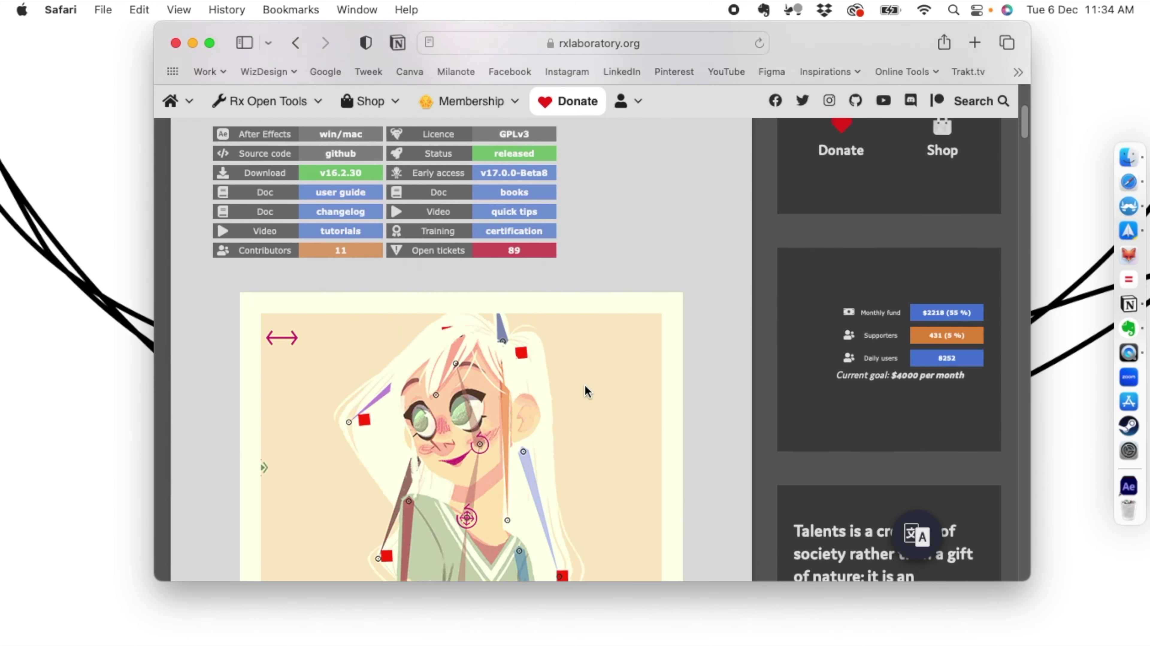
{"action": "scroll", "coordinate": [585, 386], "scroll_direction": "down", "scroll_amount": 4}
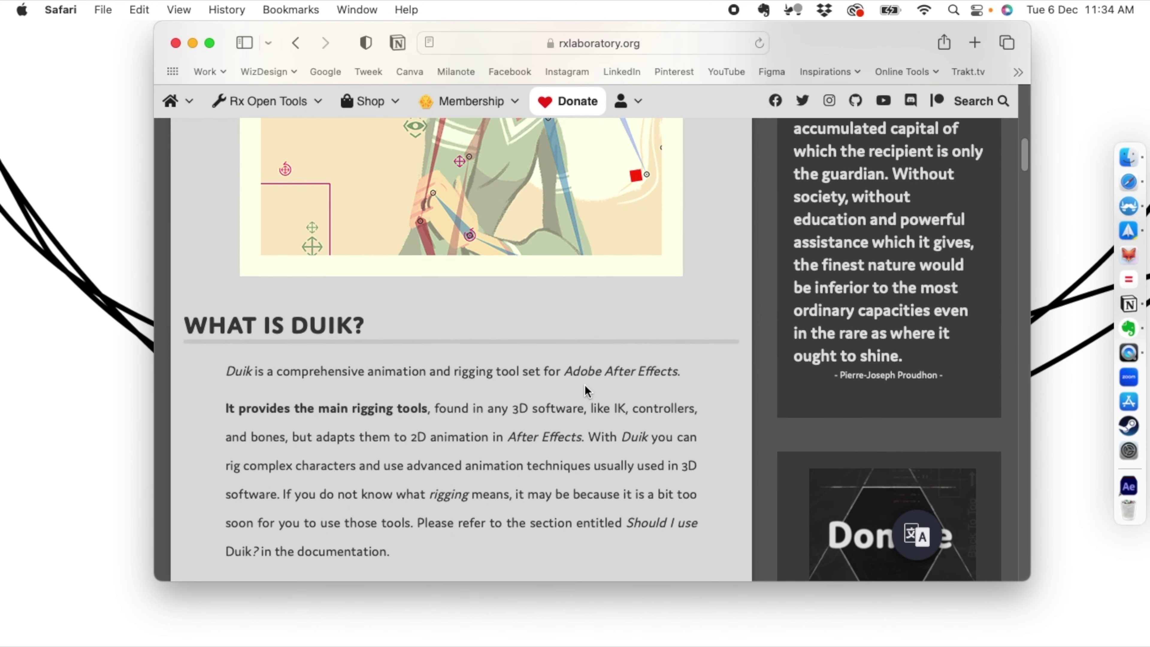
{"action": "scroll", "coordinate": [585, 385], "scroll_direction": "down", "scroll_amount": 15}
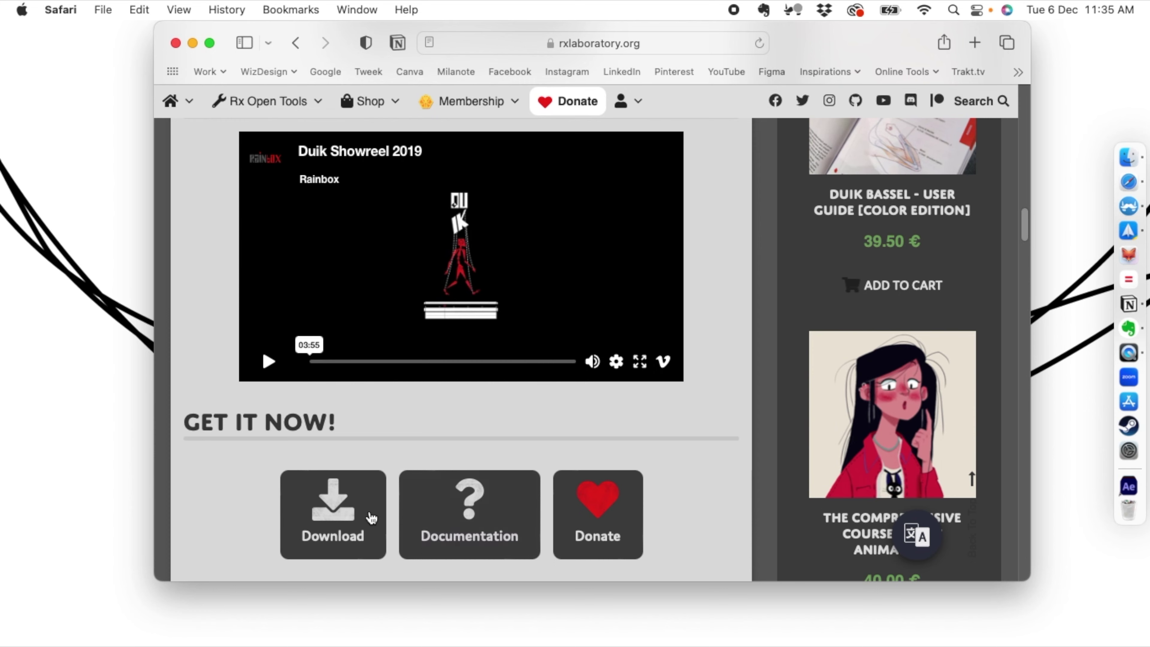
Step: Go to the Duik Bassel download page and scroll through its contribution request
{"action": "left_click", "coordinate": [372, 518]}
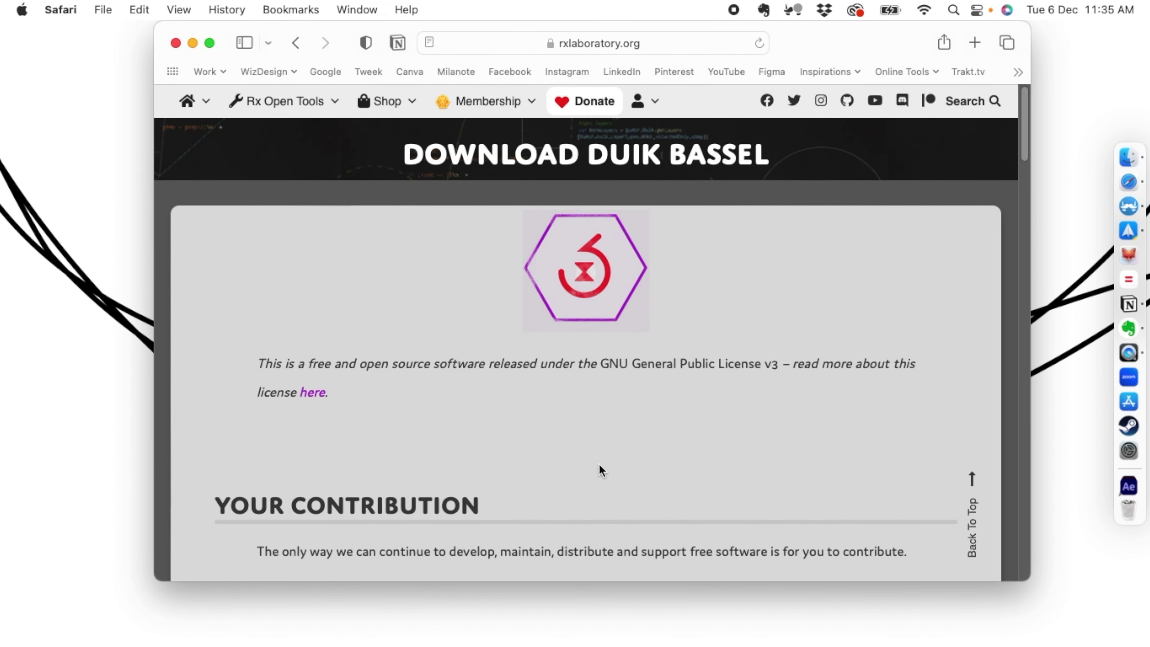
{"action": "scroll", "coordinate": [512, 365], "scroll_direction": "down", "scroll_amount": 6}
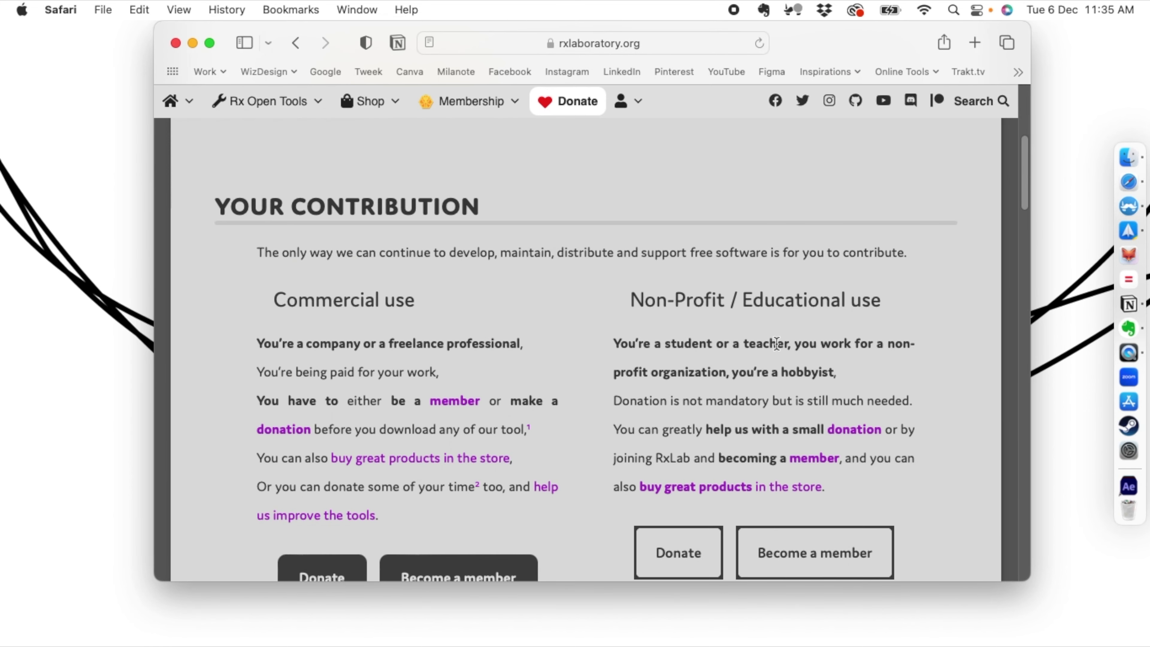
{"action": "scroll", "coordinate": [548, 423], "scroll_direction": "down", "scroll_amount": 3}
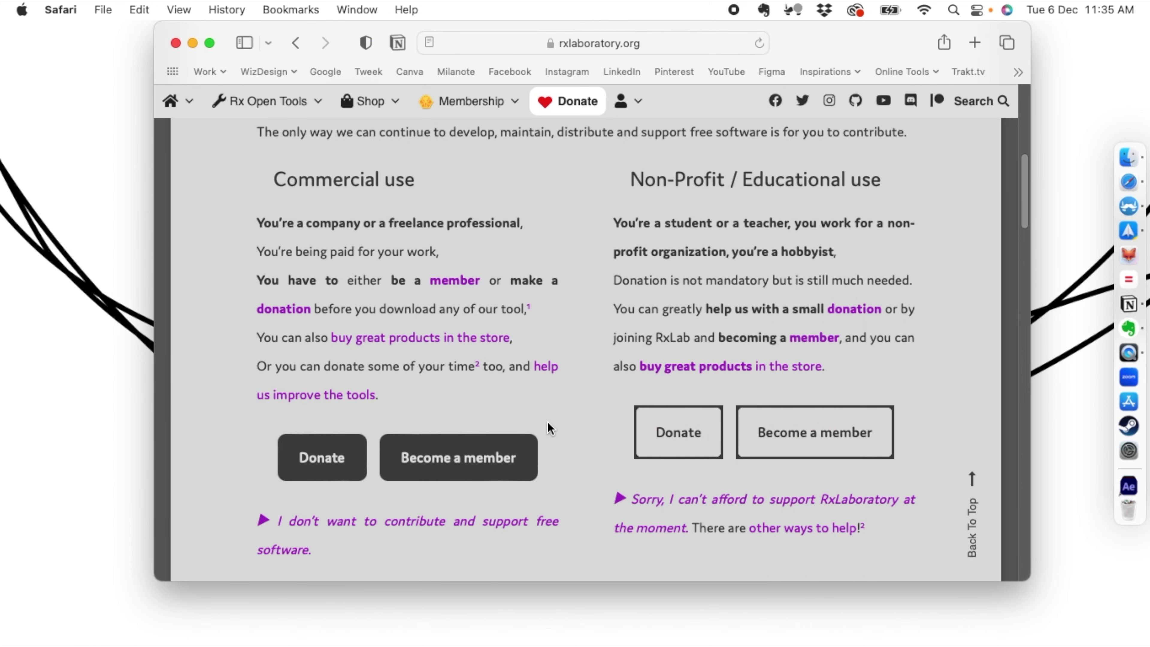
{"action": "scroll", "coordinate": [547, 422], "scroll_direction": "down", "scroll_amount": 3}
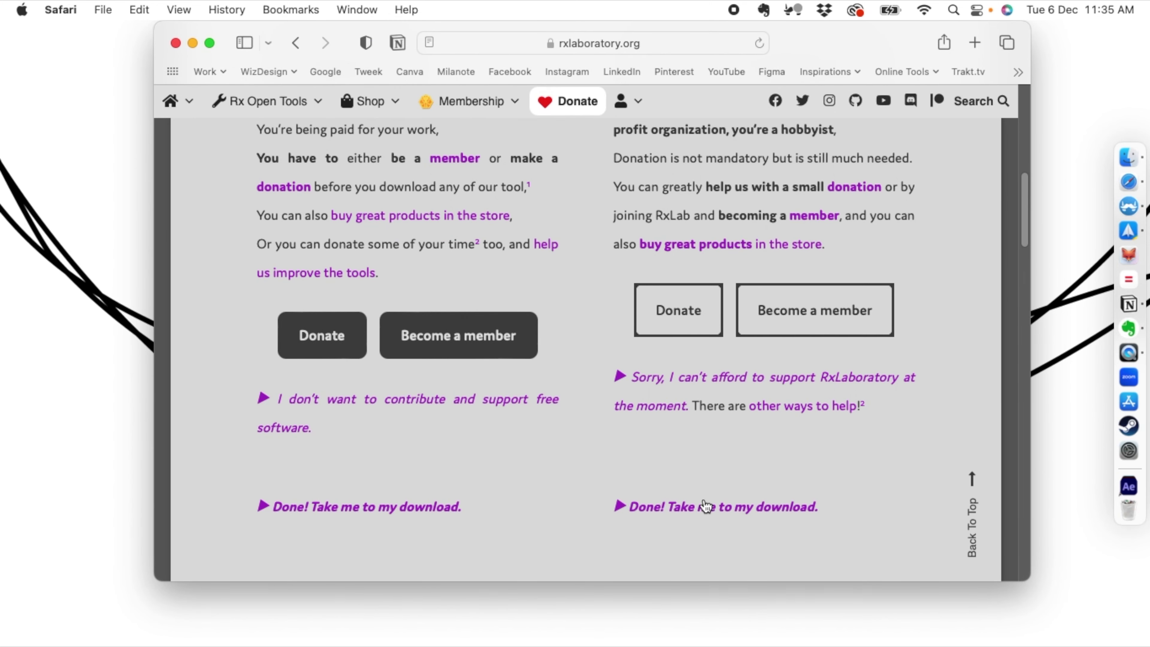
Step: Skip the contribution, scroll to the 16.2.30 Downloads section, then close the Safari window
{"action": "left_click", "coordinate": [677, 507]}
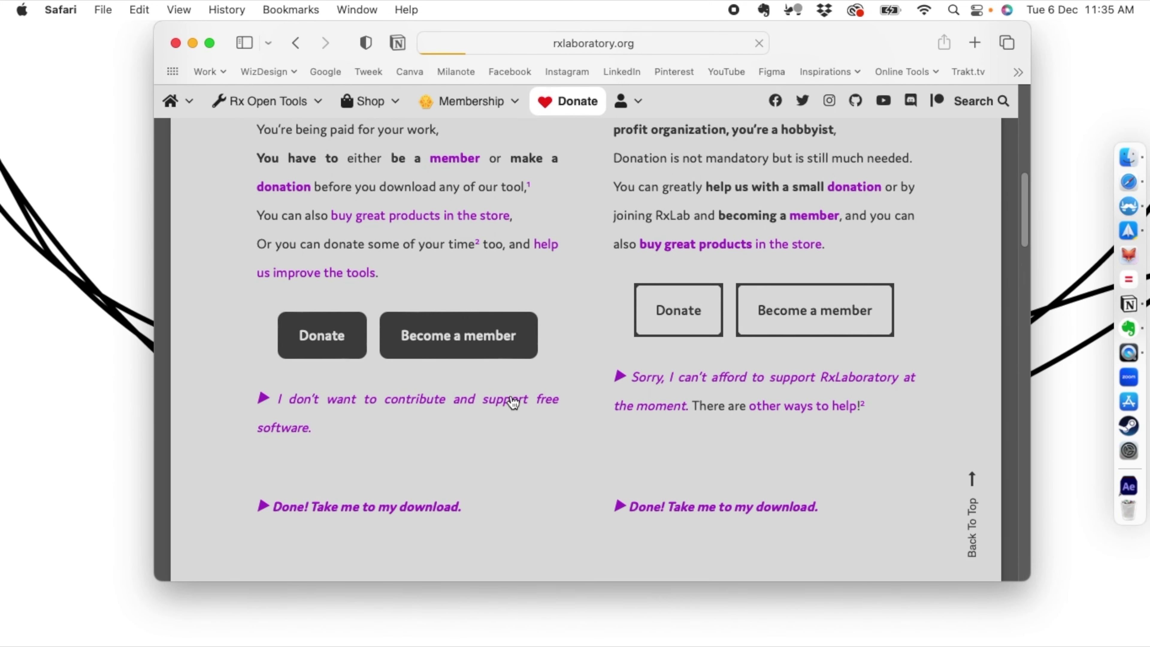
{"action": "scroll", "coordinate": [511, 399], "scroll_direction": "down", "scroll_amount": 10}
{"action": "scroll", "coordinate": [455, 407], "scroll_direction": "down", "scroll_amount": 3}
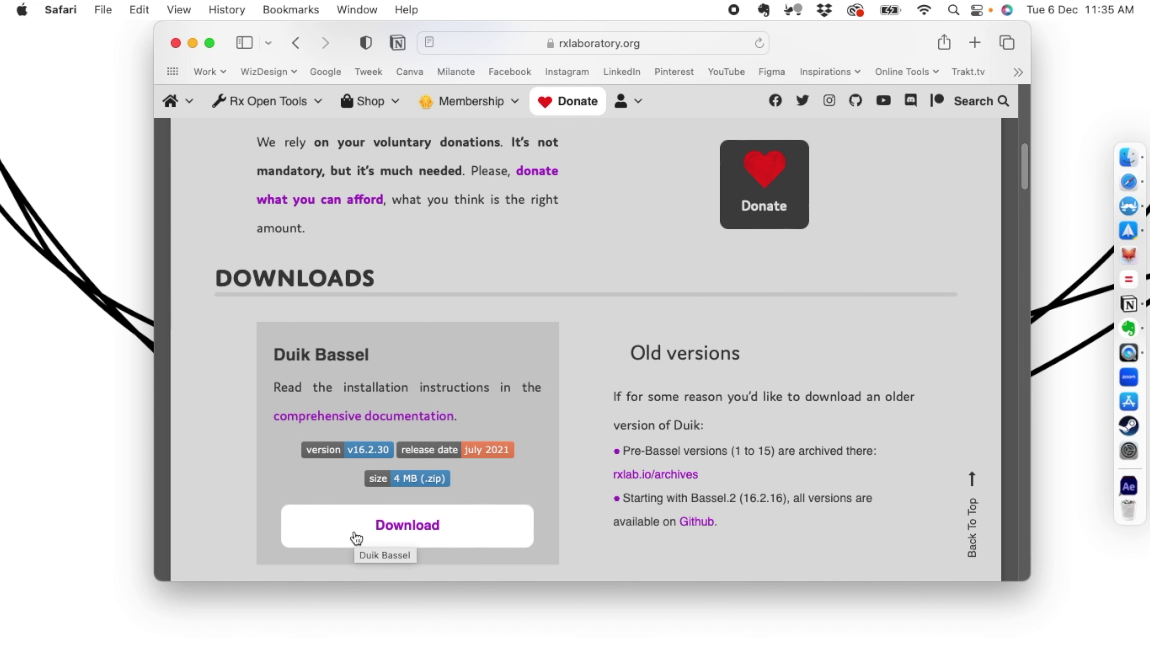
{"action": "left_click", "coordinate": [176, 43]}
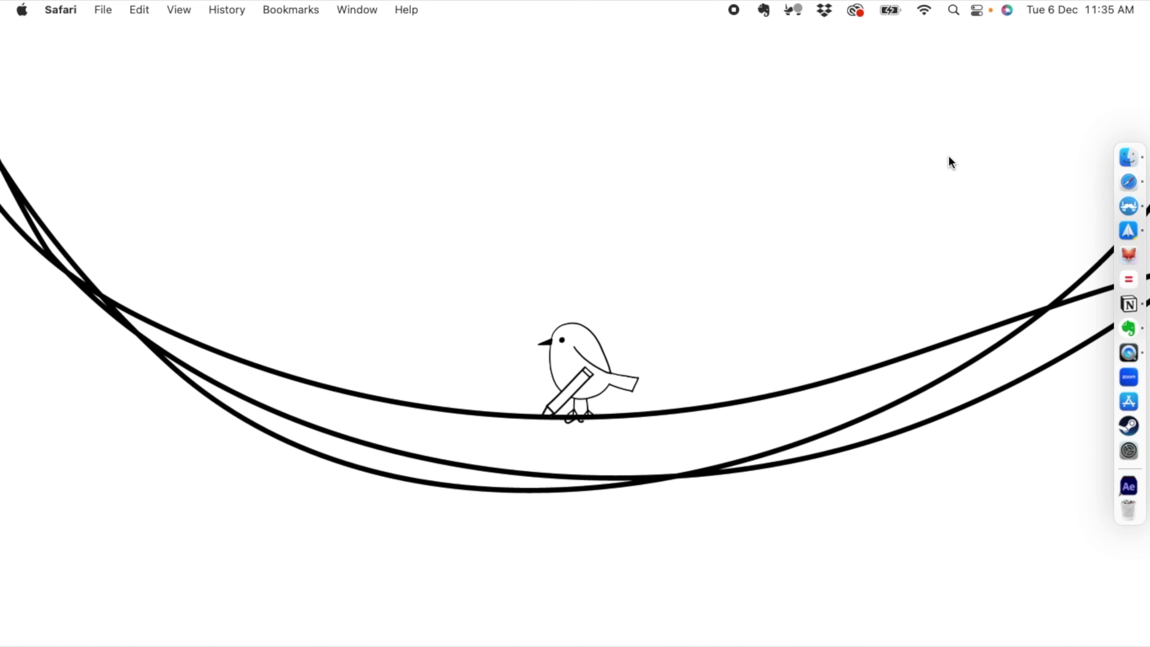
Step: In Finder, browse Applications > Adobe After Effects 2023 > Scripts > ScriptUI Panels
{"action": "left_click", "coordinate": [1117, 146]}
{"action": "left_click", "coordinate": [170, 316]}
{"action": "left_click", "coordinate": [228, 141]}
{"action": "double_click", "coordinate": [411, 128]}
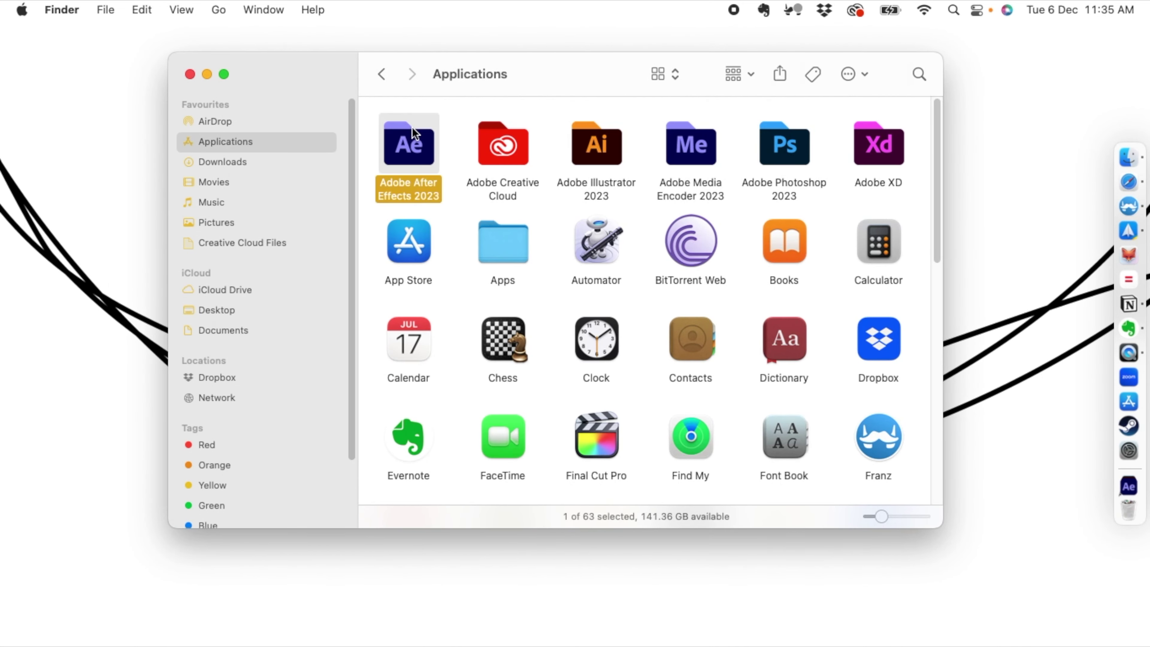
{"action": "double_click", "coordinate": [871, 138]}
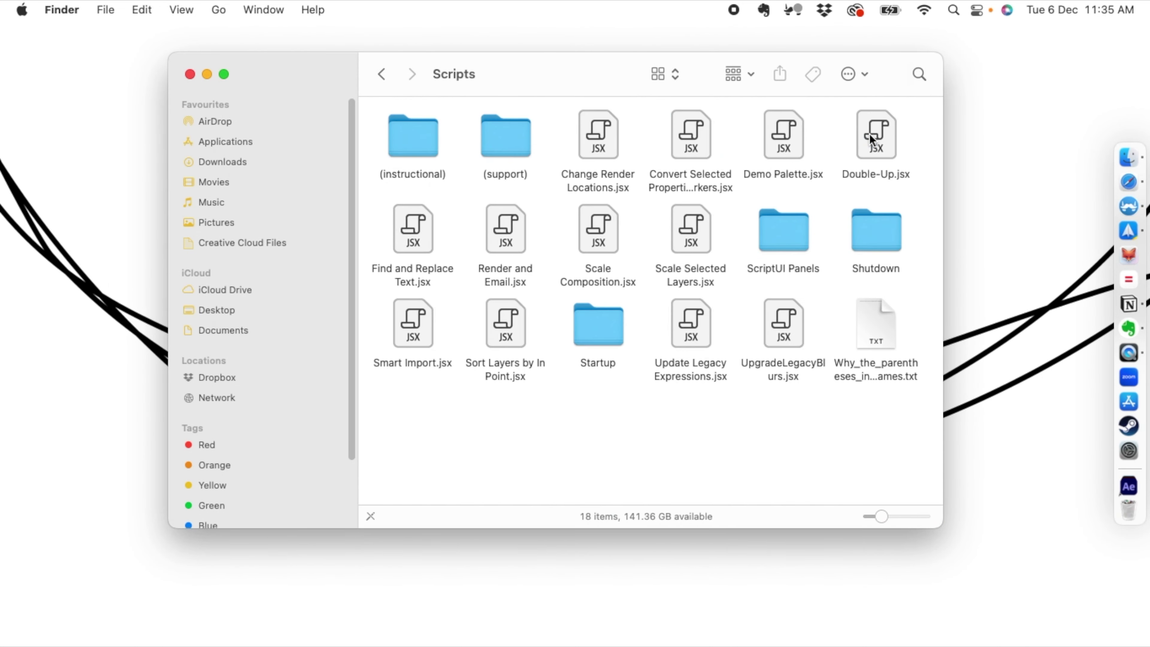
{"action": "left_click", "coordinate": [780, 243]}
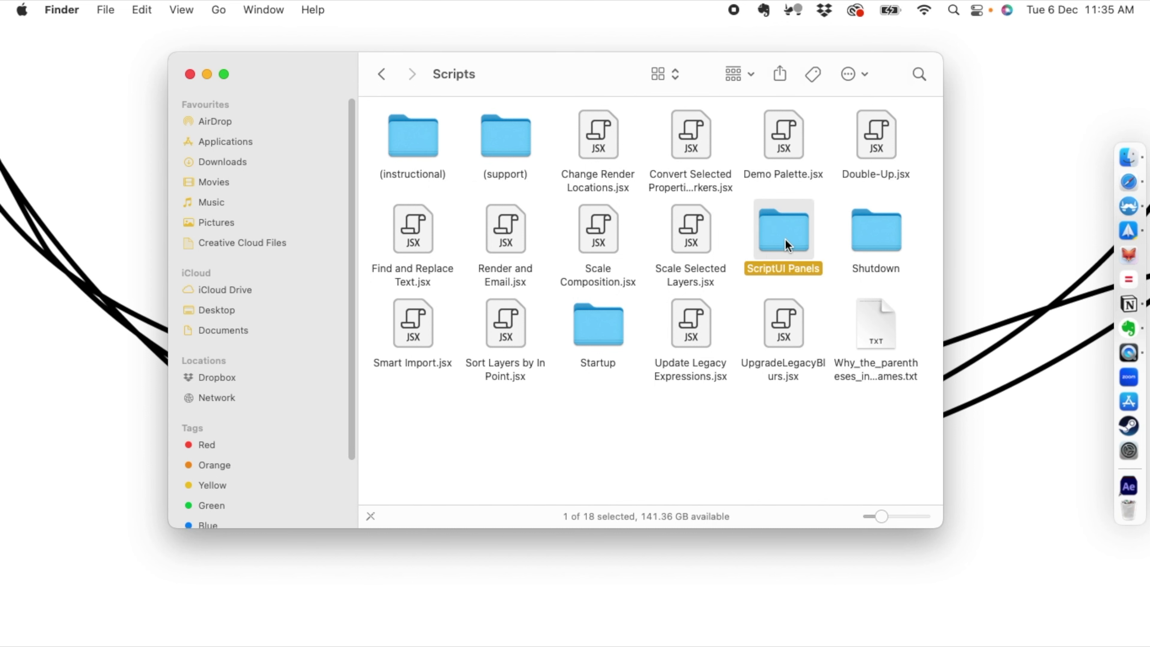
{"action": "double_click", "coordinate": [768, 251]}
Step: Confirm Duik Bassel.2.jsx is there, close Finder, and launch After Effects
{"action": "left_click", "coordinate": [601, 174]}
{"action": "left_click", "coordinate": [573, 231]}
{"action": "left_click", "coordinate": [589, 133]}
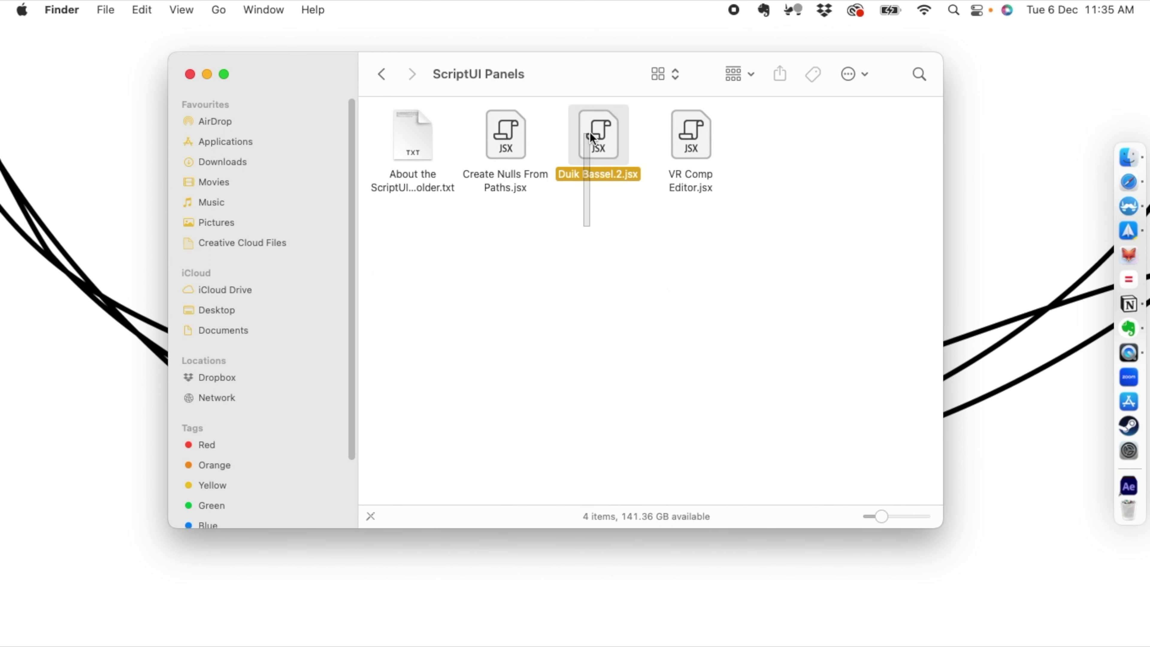
{"action": "left_click", "coordinate": [642, 227]}
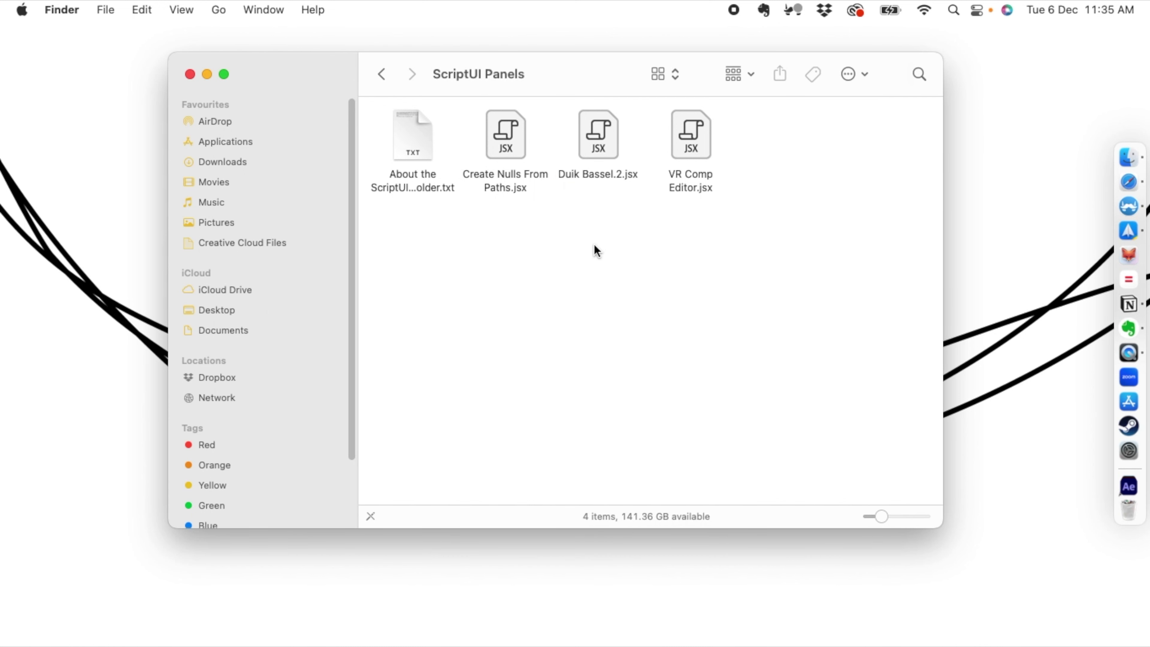
{"action": "left_click", "coordinate": [189, 75]}
{"action": "left_click", "coordinate": [1129, 486]}
{"action": "left_click", "coordinate": [796, 335]}
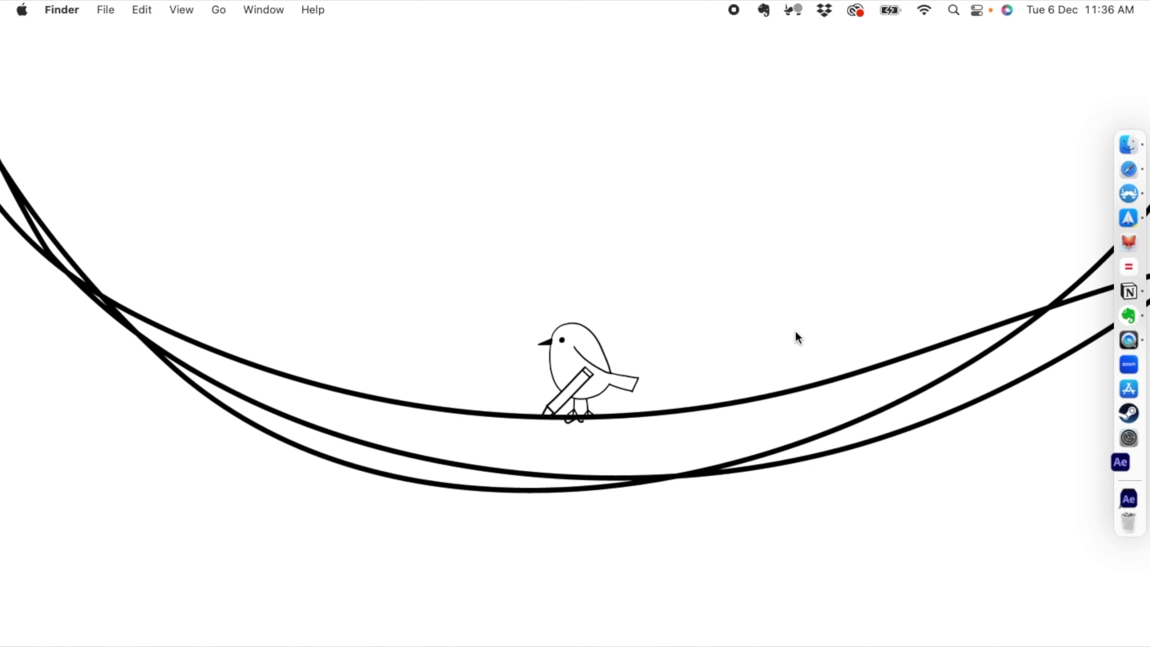
Step: Check the Window menu for the Duik Bassel.2.jsx script entry
{"action": "left_click", "coordinate": [513, 6]}
{"action": "scroll", "coordinate": [543, 408], "scroll_direction": "down", "scroll_amount": 5}
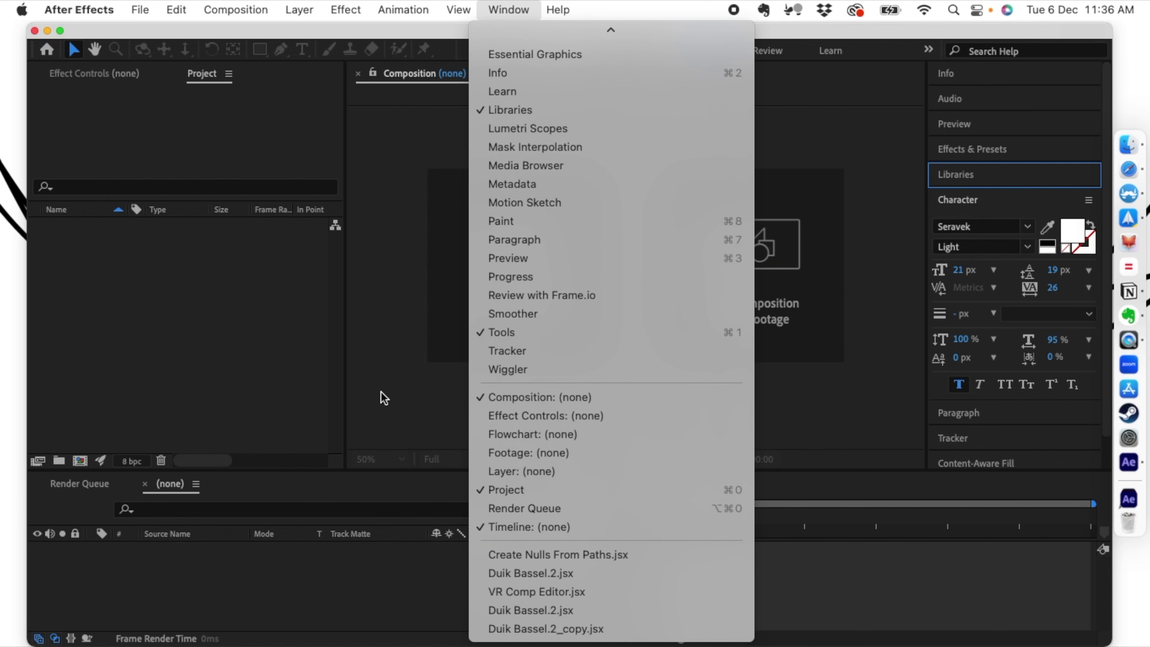
{"action": "left_click", "coordinate": [376, 353]}
Step: Create Comp 1 at 1280x720, 25 fps, with a white background
{"action": "left_click", "coordinate": [466, 229]}
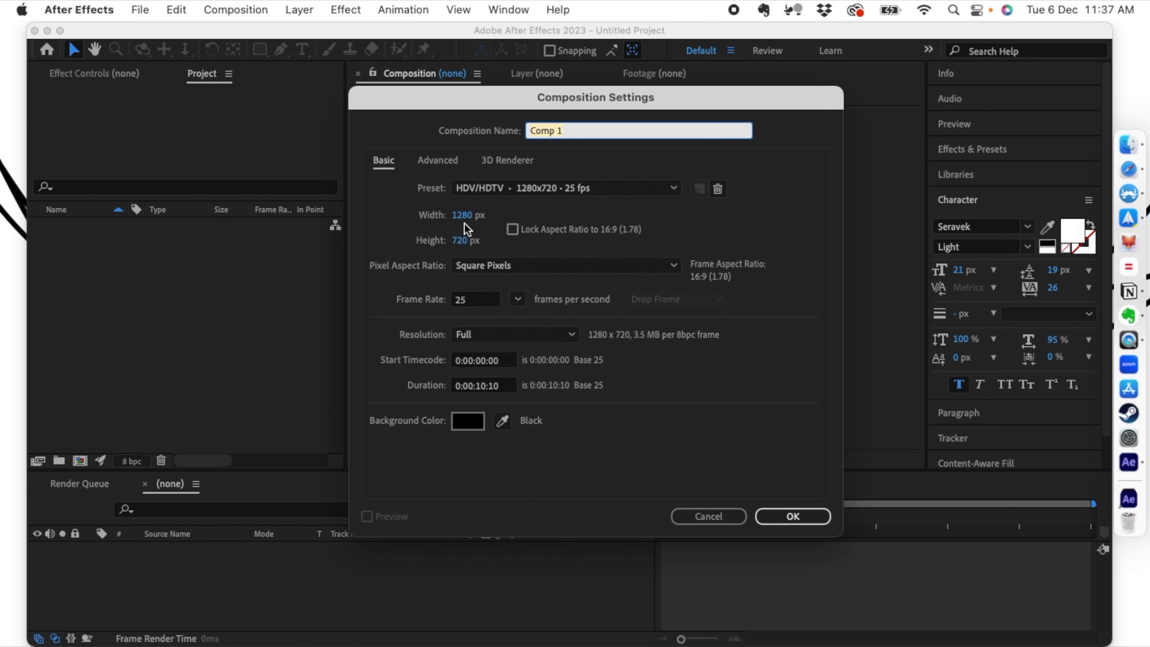
{"action": "left_click", "coordinate": [468, 420]}
{"action": "left_click_drag", "start_coordinate": [778, 427], "coordinate": [711, 346]}
{"action": "left_click", "coordinate": [1079, 348]}
{"action": "left_click", "coordinate": [791, 514]}
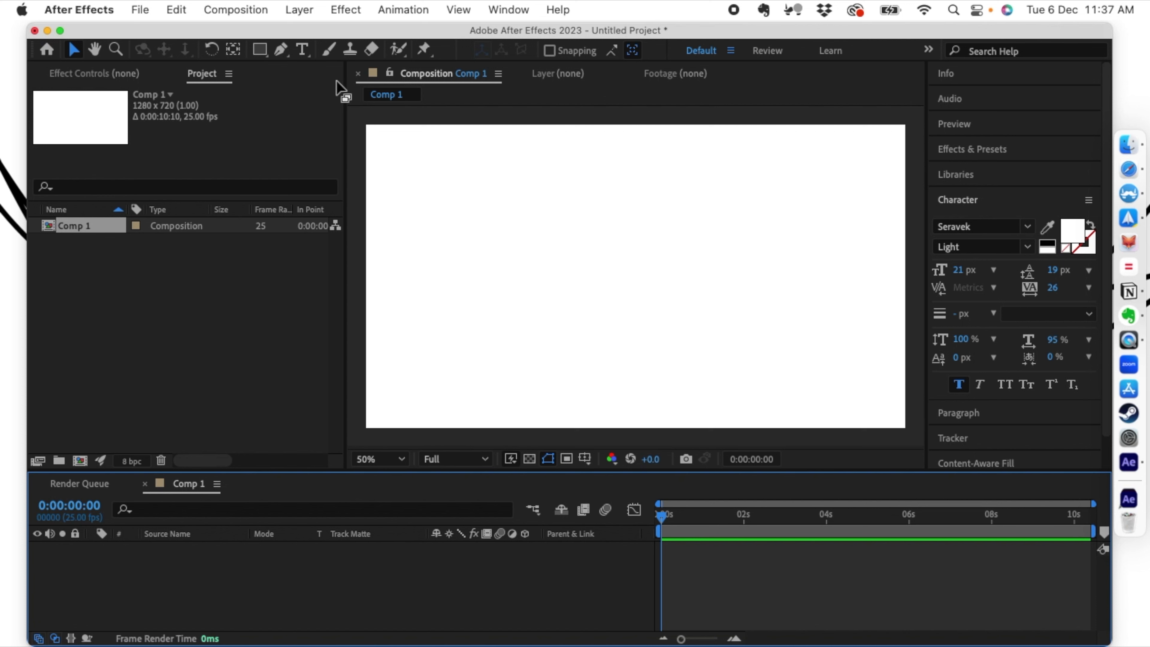
Step: Draw a tall rounded rectangle near the top centre with a bright blue (18A0E6) fill
{"action": "left_click", "coordinate": [267, 55]}
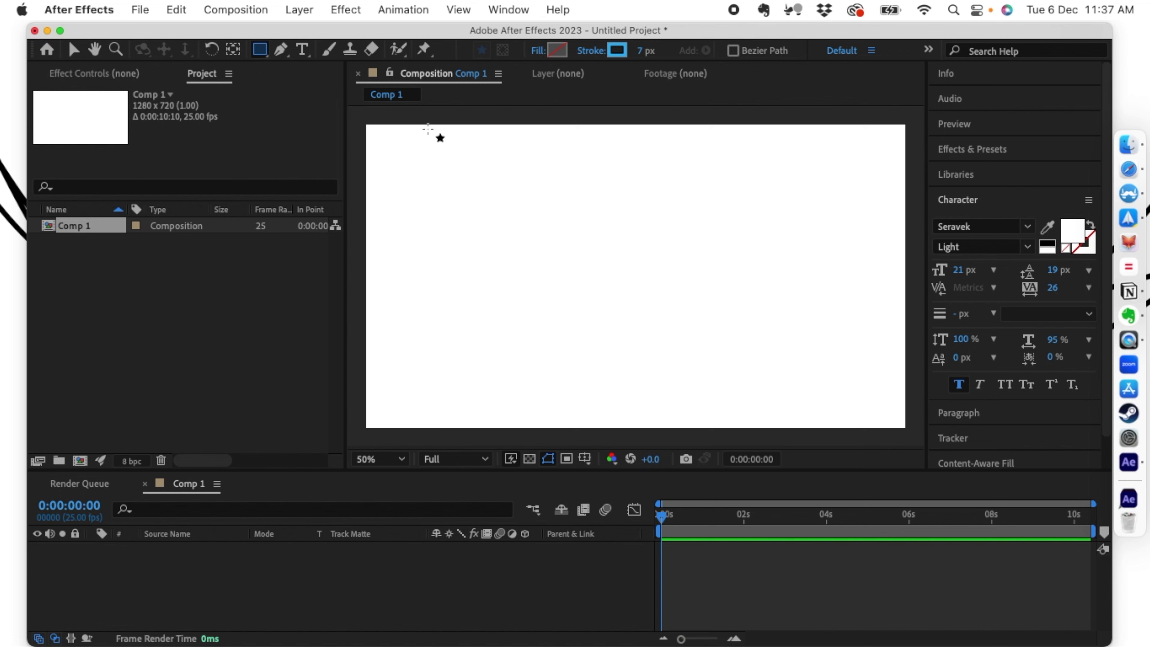
{"action": "left_click_drag", "start_coordinate": [264, 54], "coordinate": [349, 67]}
{"action": "left_click_drag", "start_coordinate": [616, 135], "coordinate": [648, 254]}
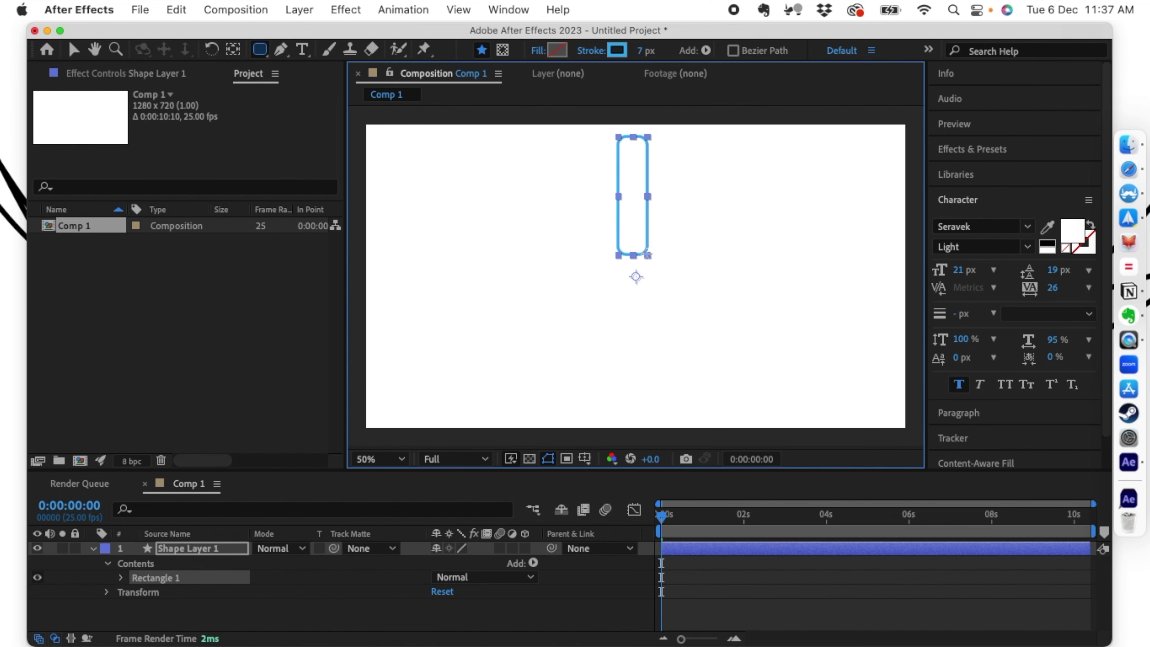
{"action": "left_click", "coordinate": [558, 50]}
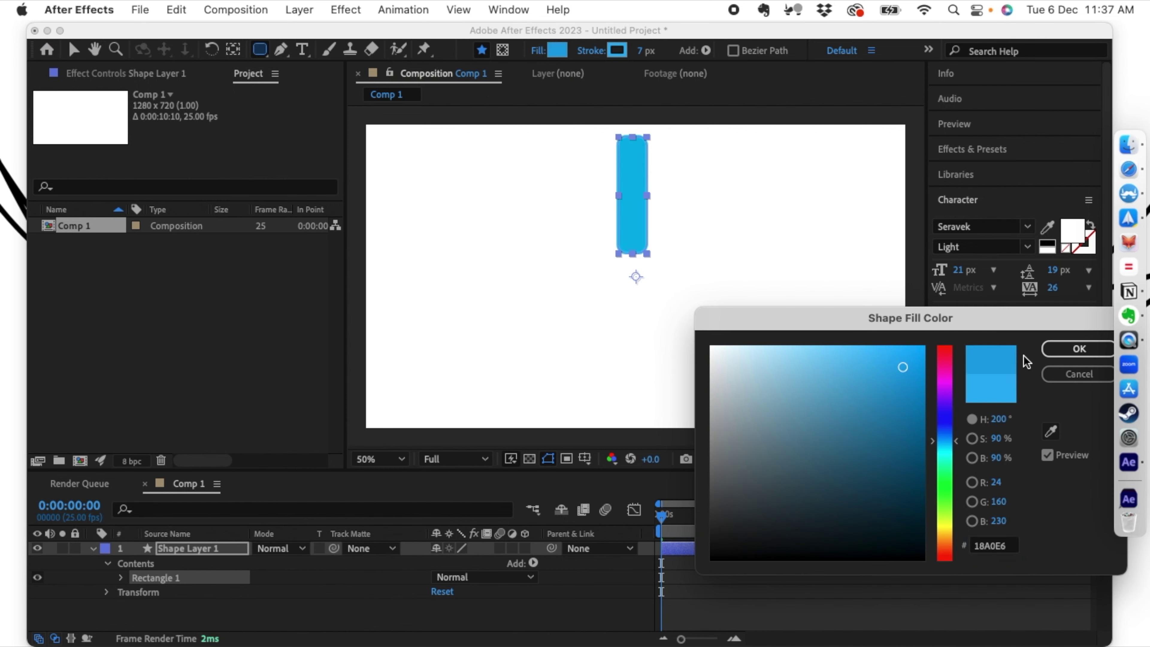
{"action": "left_click", "coordinate": [901, 365]}
{"action": "left_click", "coordinate": [1079, 349]}
Step: Set the rectangle's stroke to None
{"action": "left_click", "coordinate": [617, 50]}
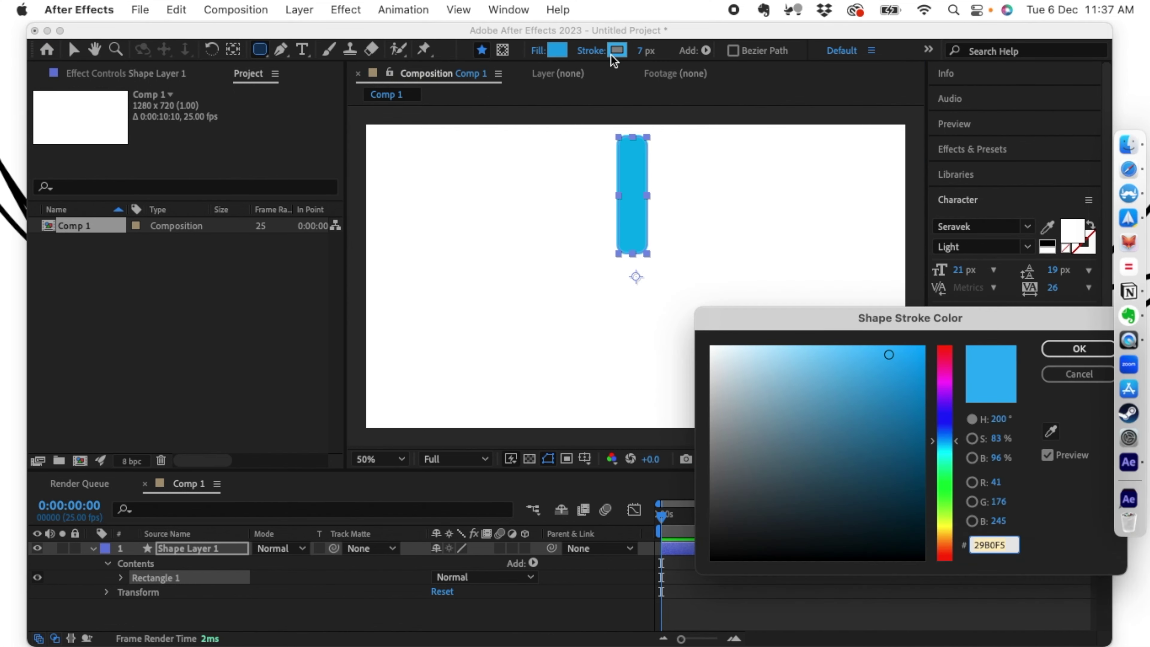
{"action": "left_click", "coordinate": [1078, 374]}
{"action": "left_click", "coordinate": [590, 50]}
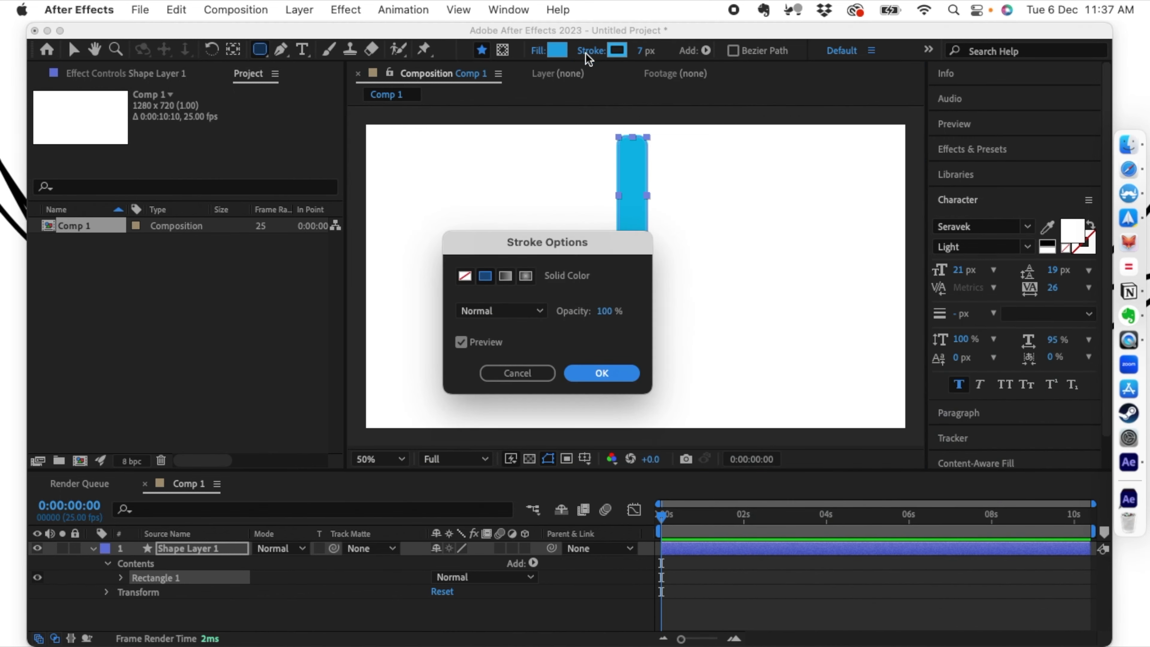
{"action": "left_click", "coordinate": [464, 276]}
{"action": "left_click", "coordinate": [601, 373]}
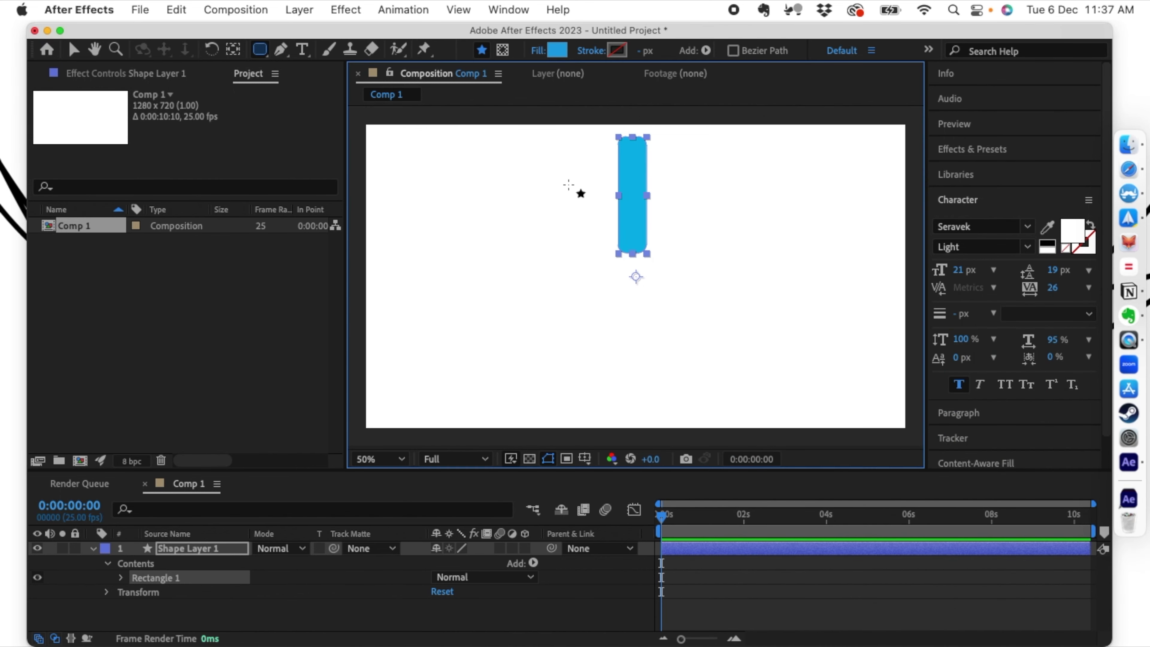
Step: Switch to the Selection tool, reselect the rectangle and collapse Shape Layer 1's properties
{"action": "left_click", "coordinate": [68, 51]}
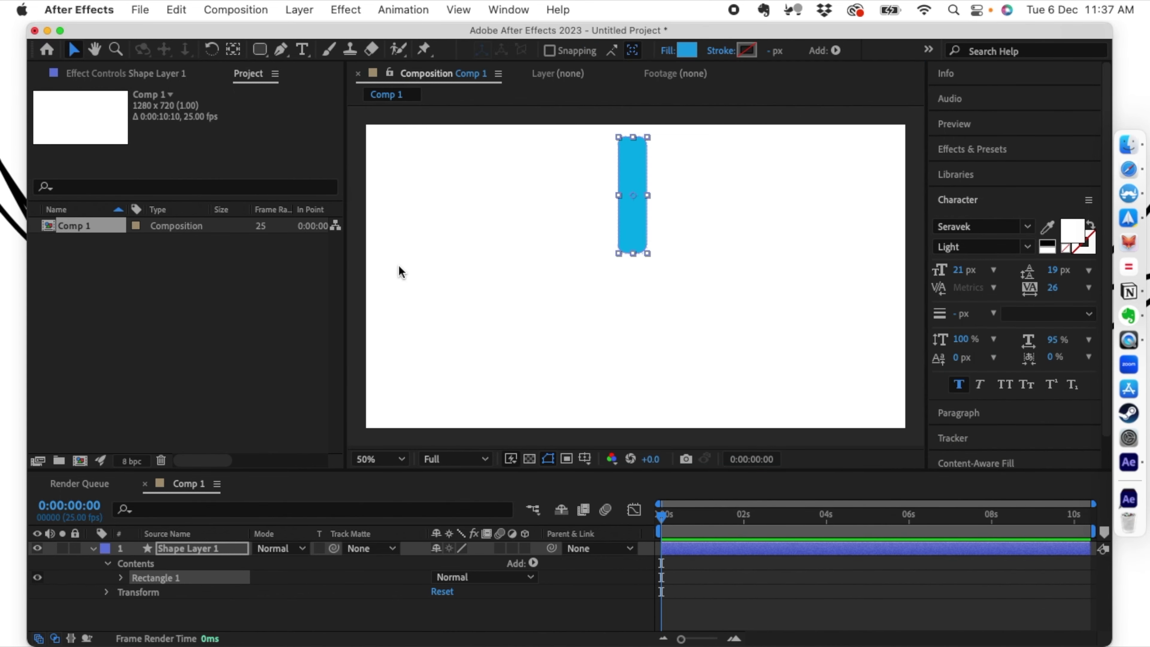
{"action": "left_click", "coordinate": [570, 277]}
{"action": "left_click", "coordinate": [622, 237]}
{"action": "left_click", "coordinate": [92, 548]}
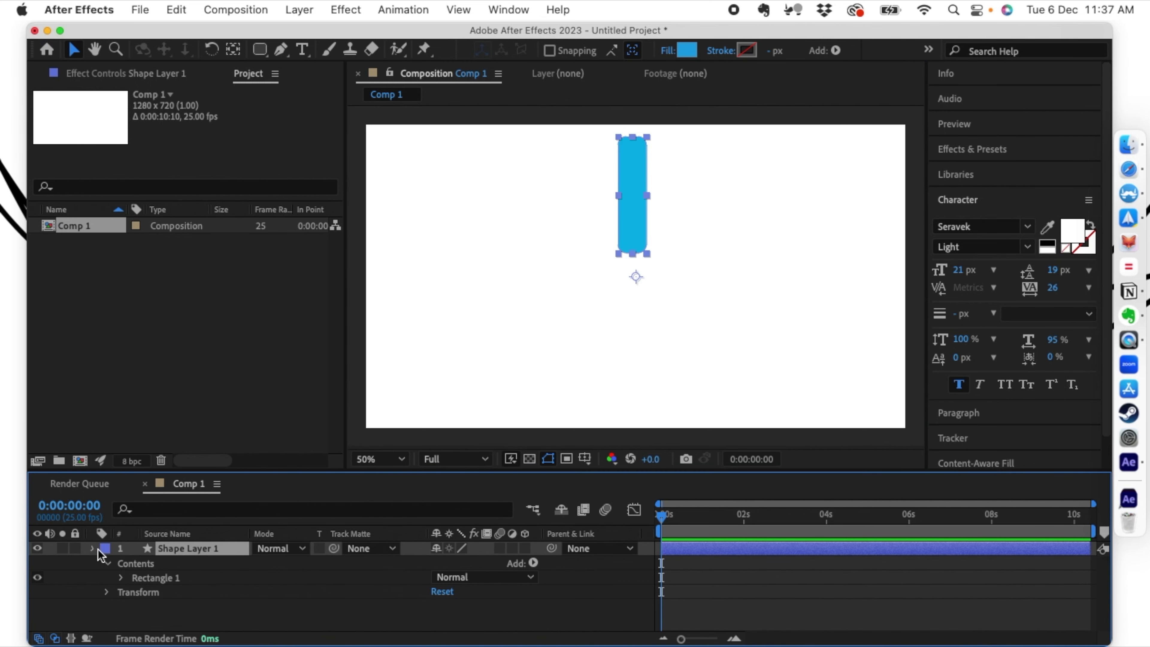
Step: Draw two more rounded rectangles below the first and line up the bottom one
{"action": "left_click", "coordinate": [258, 56]}
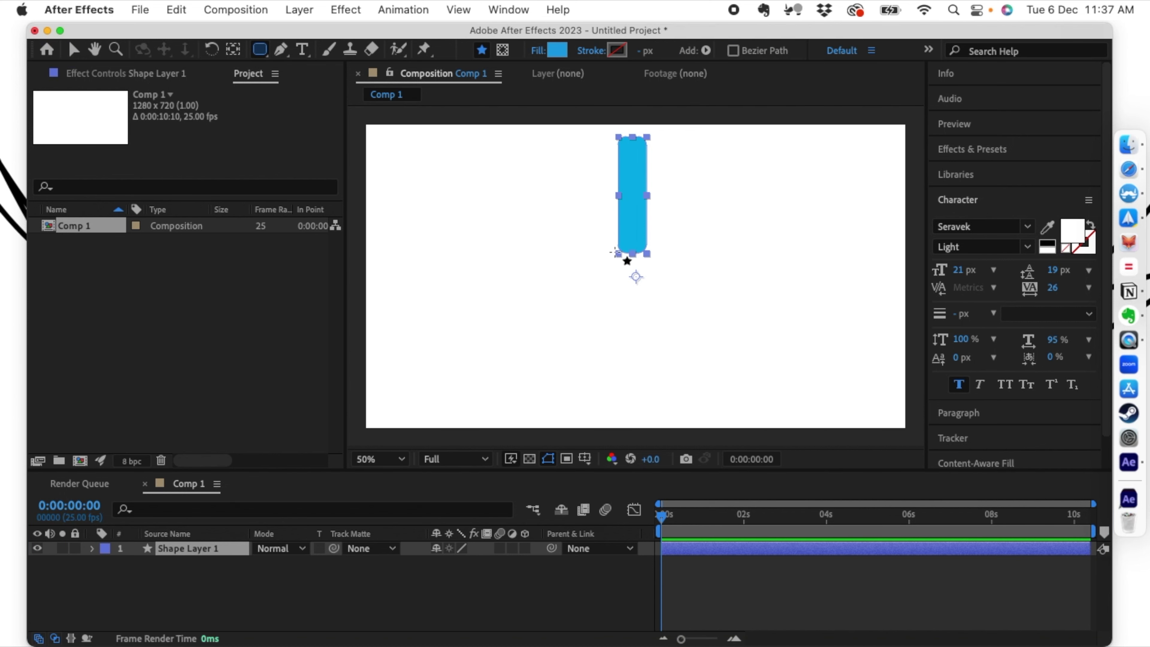
{"action": "left_click_drag", "start_coordinate": [618, 253], "coordinate": [648, 317]}
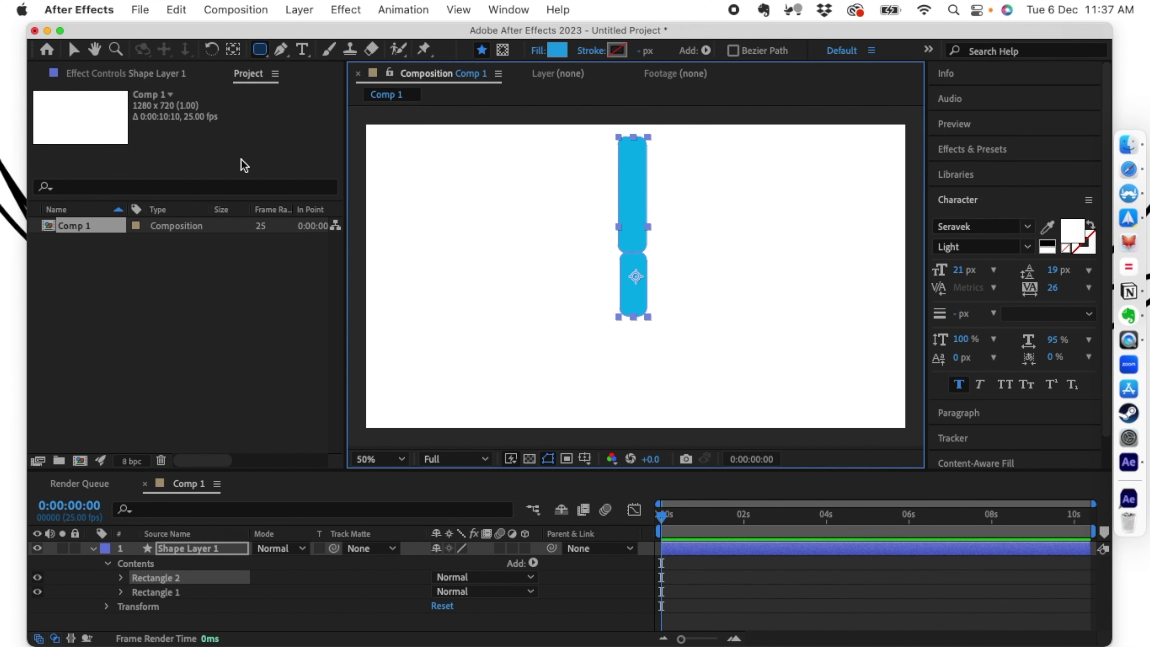
{"action": "left_click_drag", "start_coordinate": [619, 317], "coordinate": [649, 357]}
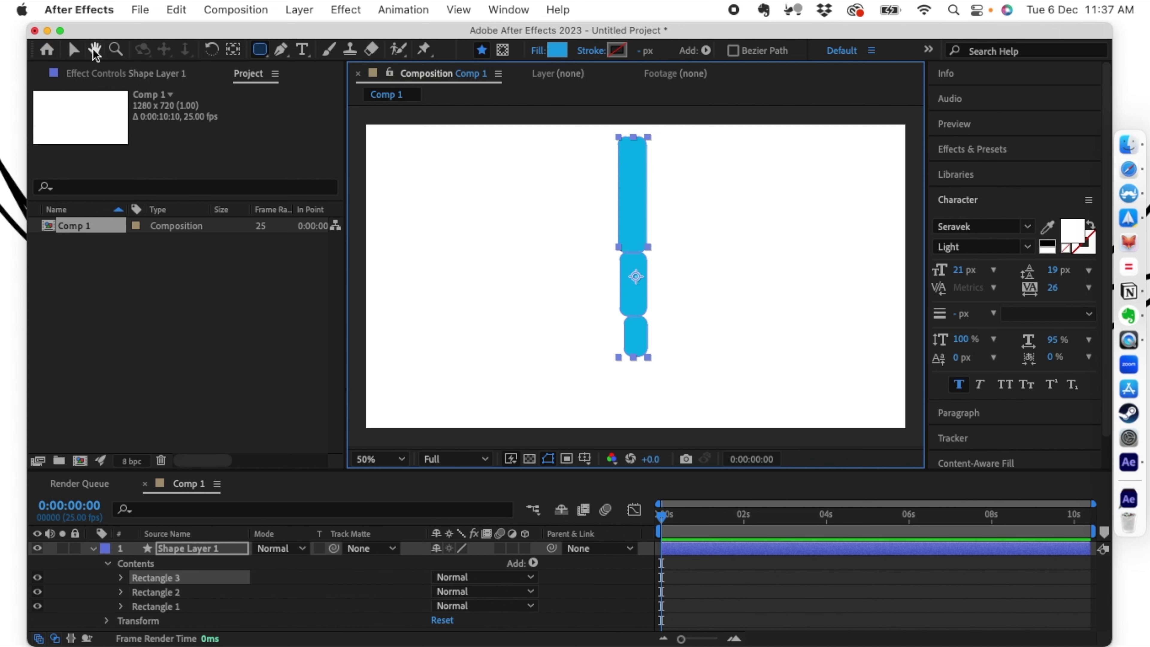
{"action": "left_click", "coordinate": [73, 49]}
{"action": "left_click_drag", "start_coordinate": [635, 330], "coordinate": [635, 328]}
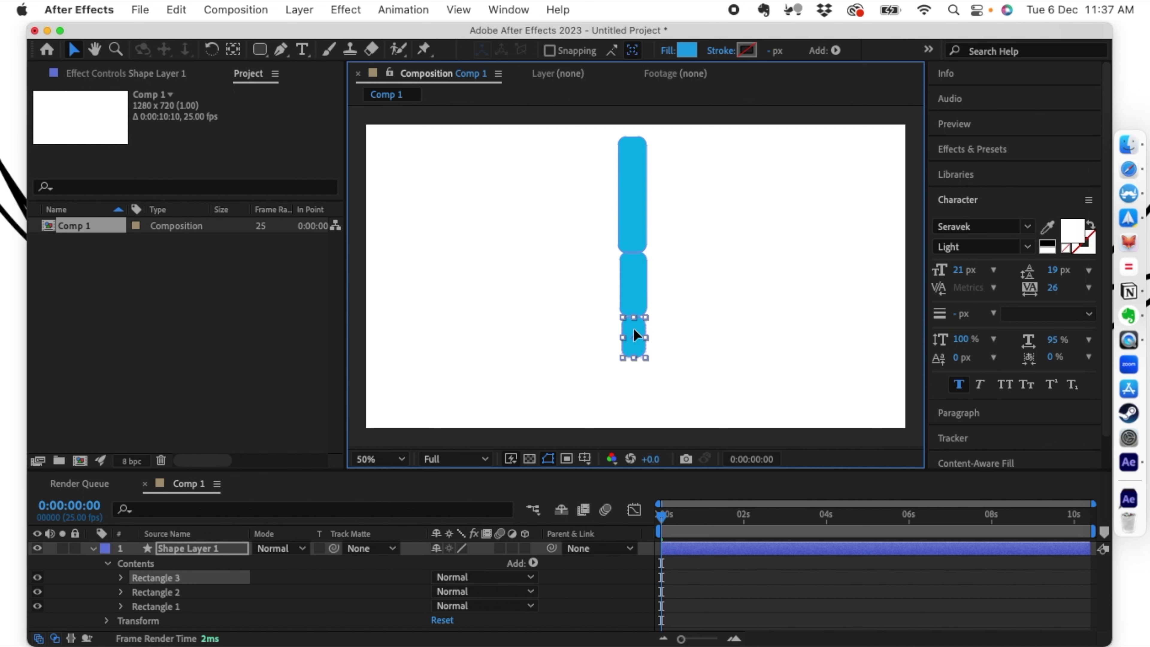
{"action": "left_click", "coordinate": [701, 329]}
Step: Select the whole three-rectangle shape and shift it slightly down and right
{"action": "left_click", "coordinate": [630, 300]}
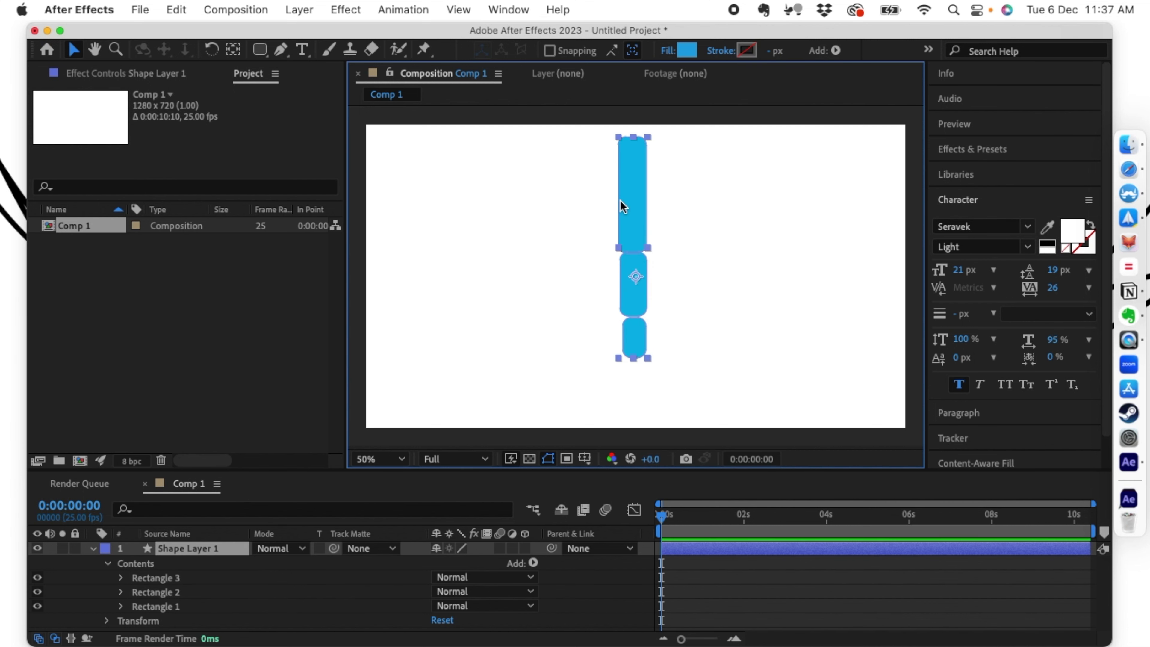
{"action": "double_click", "coordinate": [633, 344]}
{"action": "left_click", "coordinate": [720, 305]}
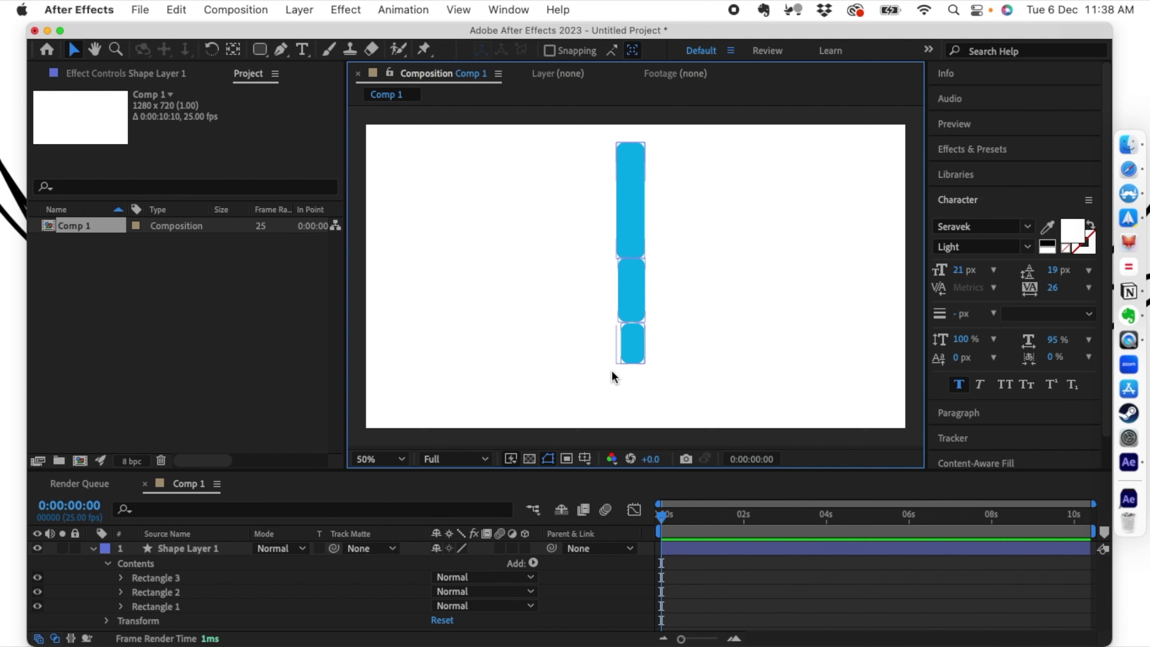
{"action": "left_click", "coordinate": [93, 548]}
{"action": "left_click", "coordinate": [636, 356]}
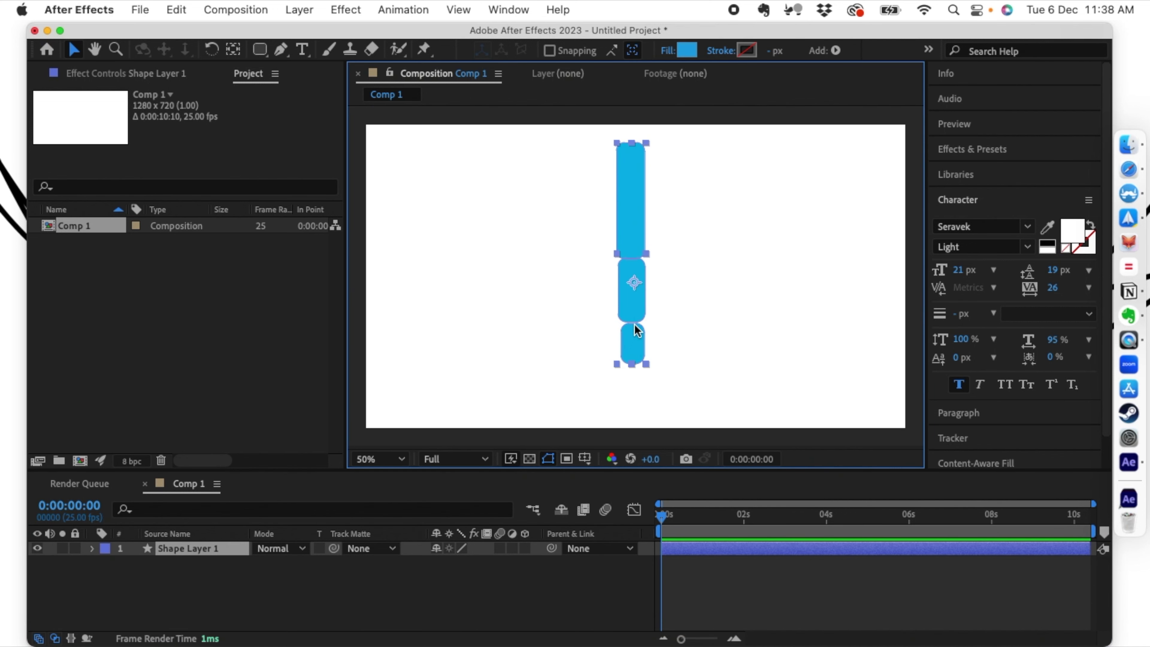
{"action": "left_click_drag", "start_coordinate": [633, 294], "coordinate": [645, 307]}
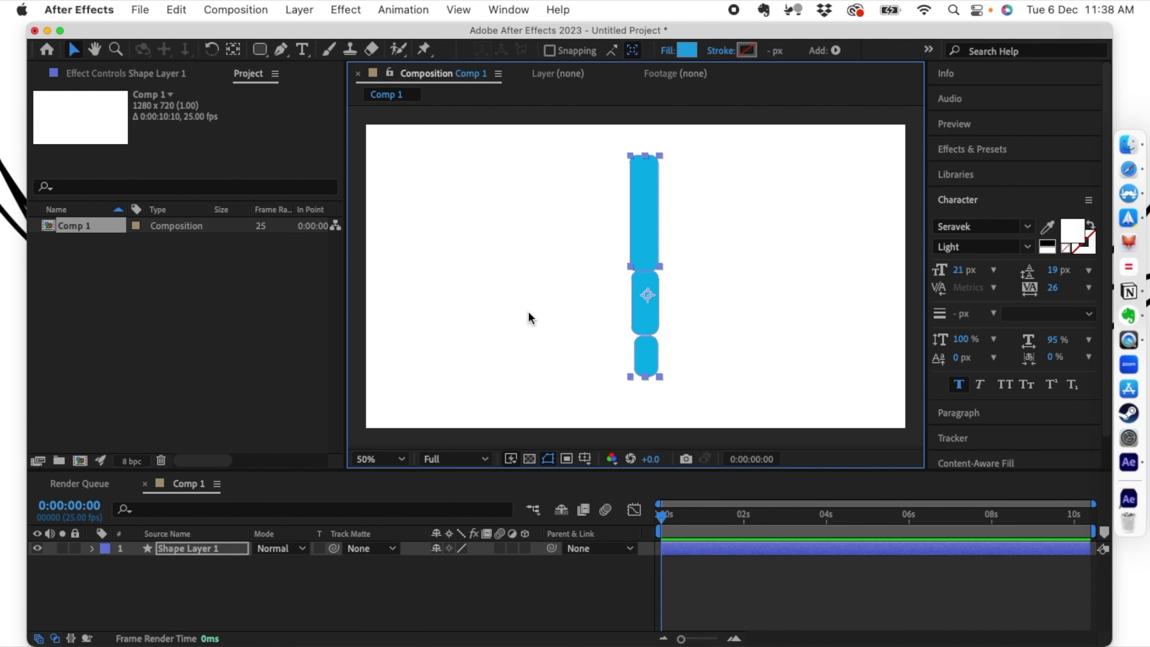
{"action": "left_click", "coordinate": [529, 315]}
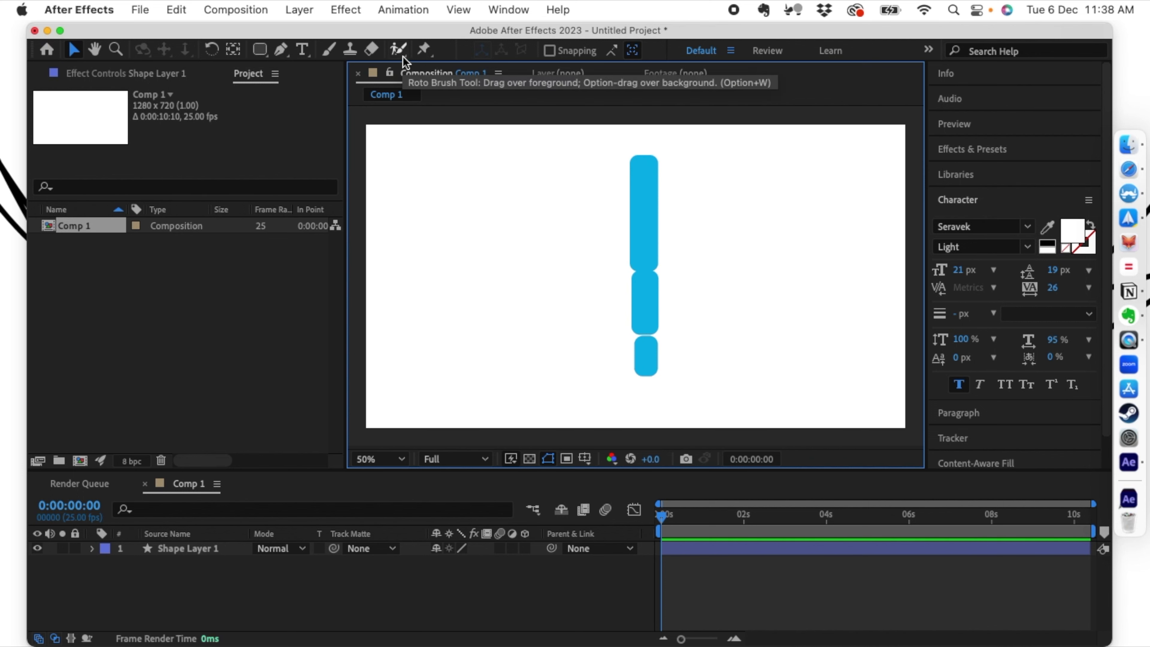
Step: Add puppet pins at the lower joint, upper joint and top of the arm
{"action": "left_click", "coordinate": [423, 50]}
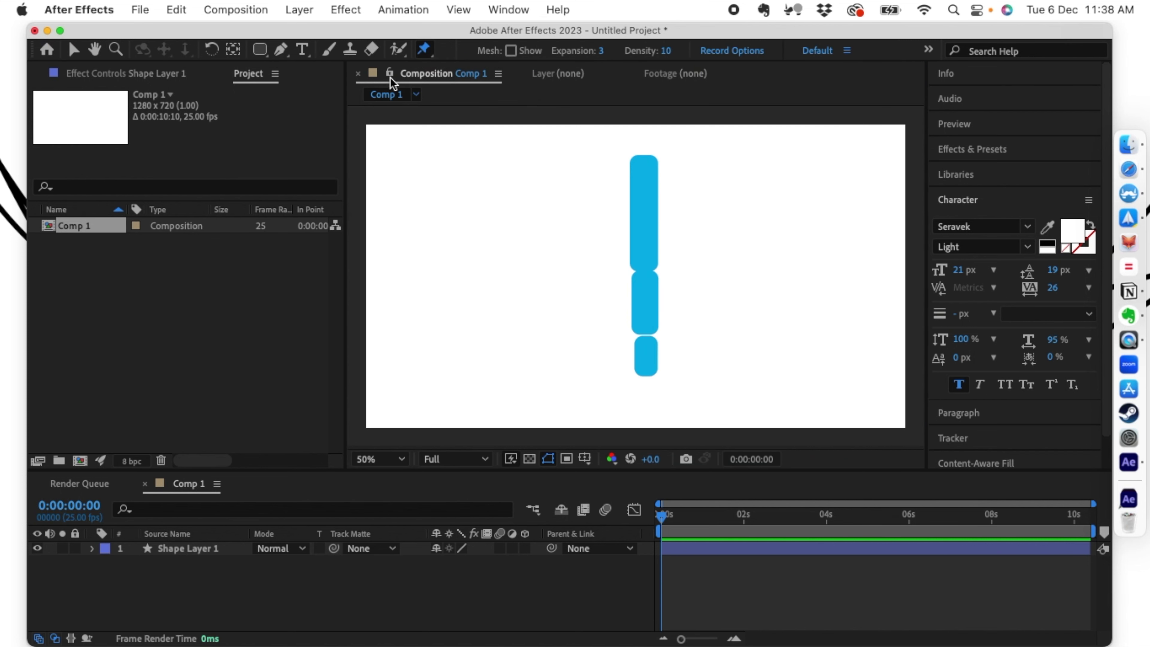
{"action": "left_click", "coordinate": [647, 338]}
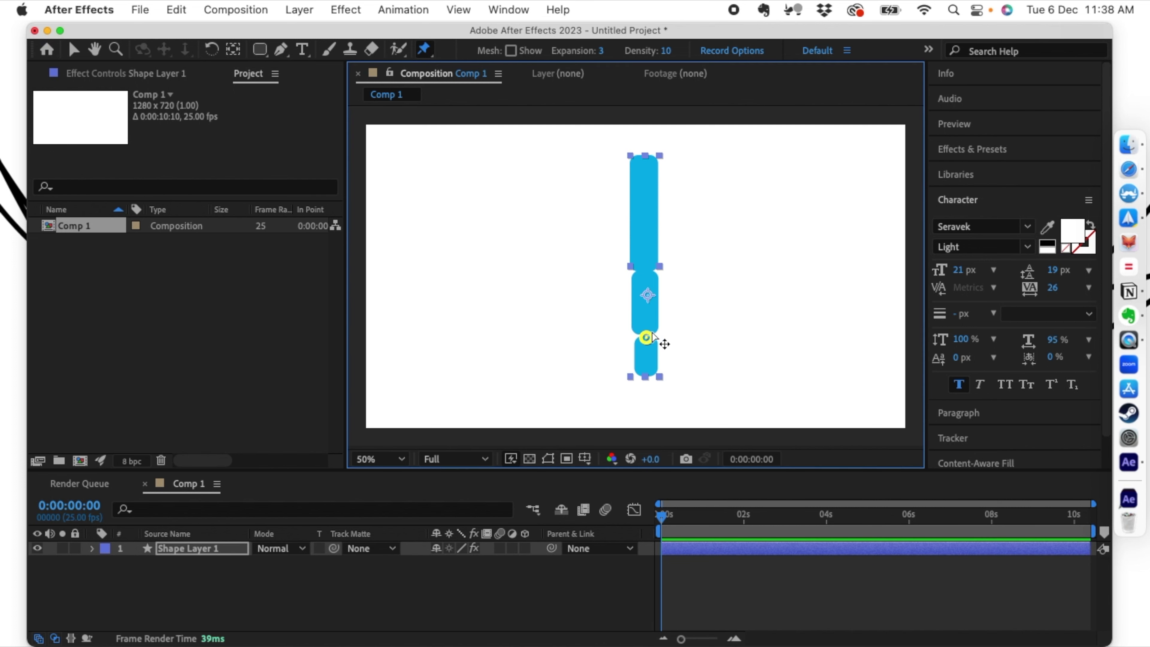
{"action": "left_click", "coordinate": [647, 272]}
{"action": "left_click", "coordinate": [645, 160]}
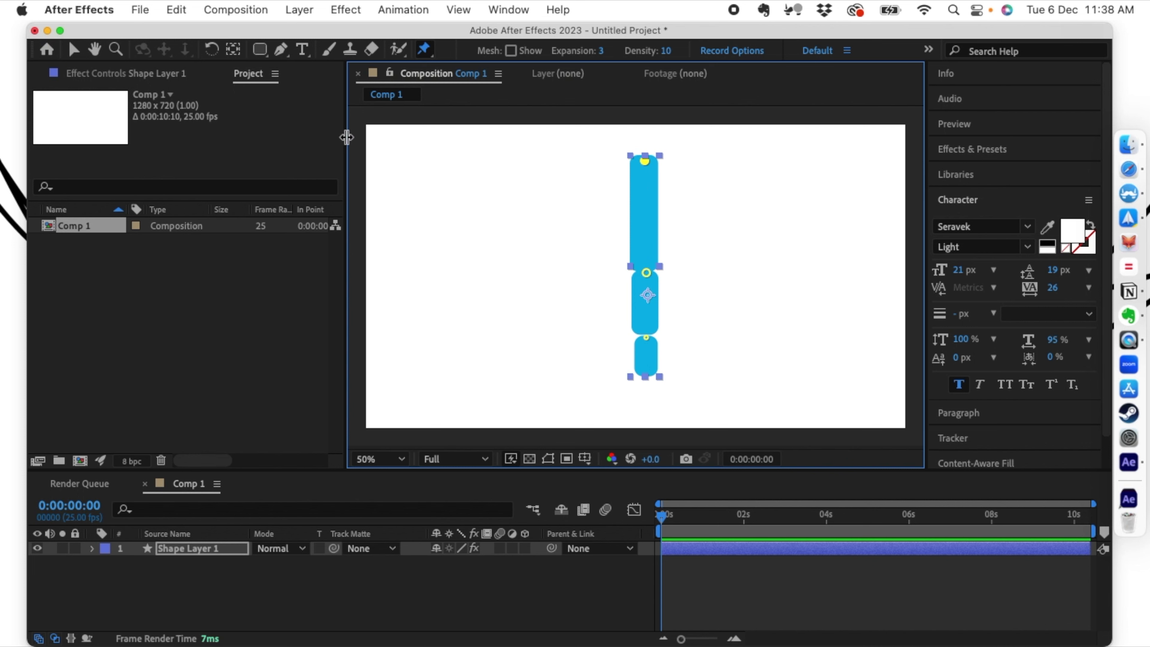
{"action": "left_click", "coordinate": [74, 48]}
Step: Reselect Shape Layer 1 and bring its puppet pins back into view with the Puppet Pin tool
{"action": "left_click", "coordinate": [772, 281]}
{"action": "left_click", "coordinate": [651, 225]}
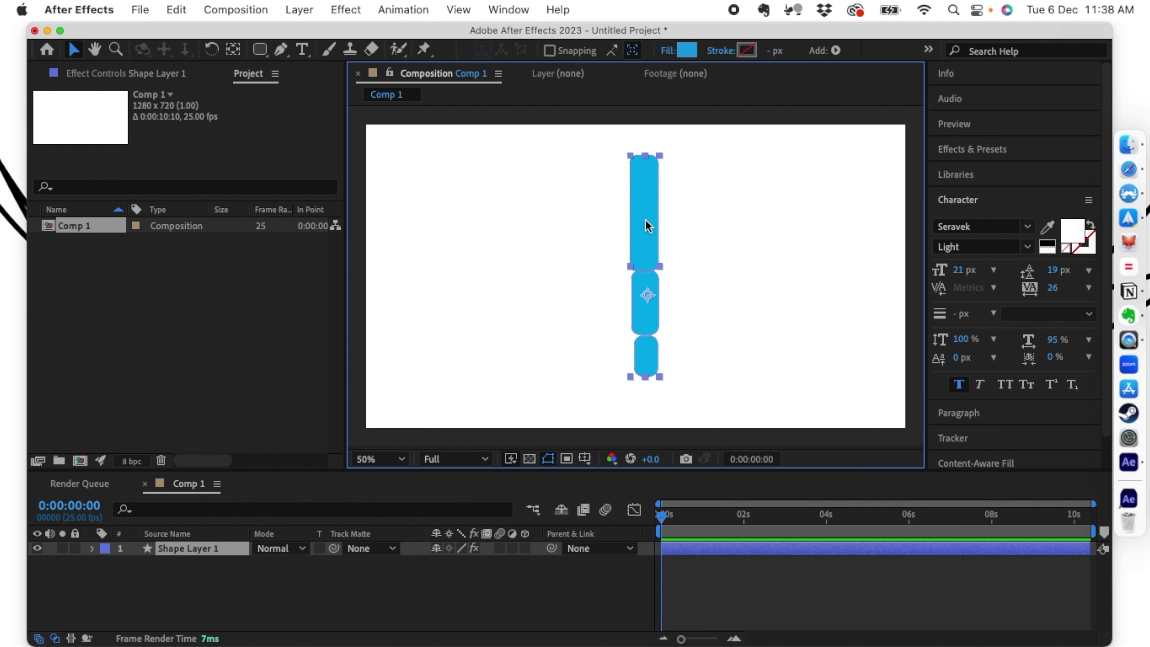
{"action": "left_click", "coordinate": [92, 548]}
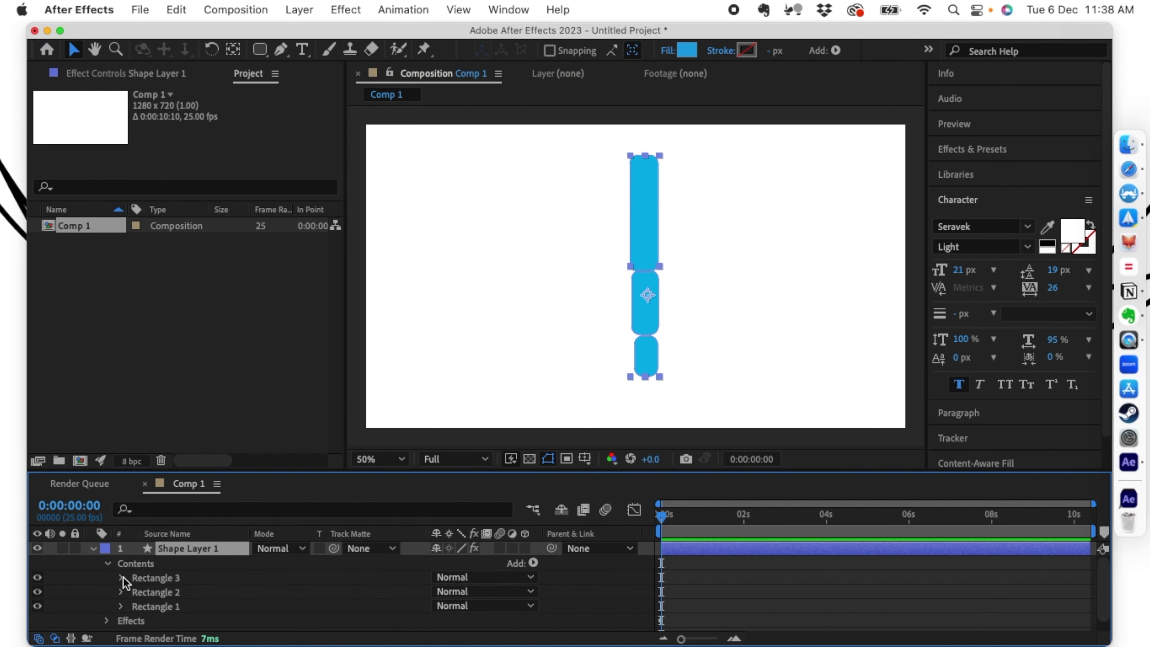
{"action": "left_click", "coordinate": [108, 564]}
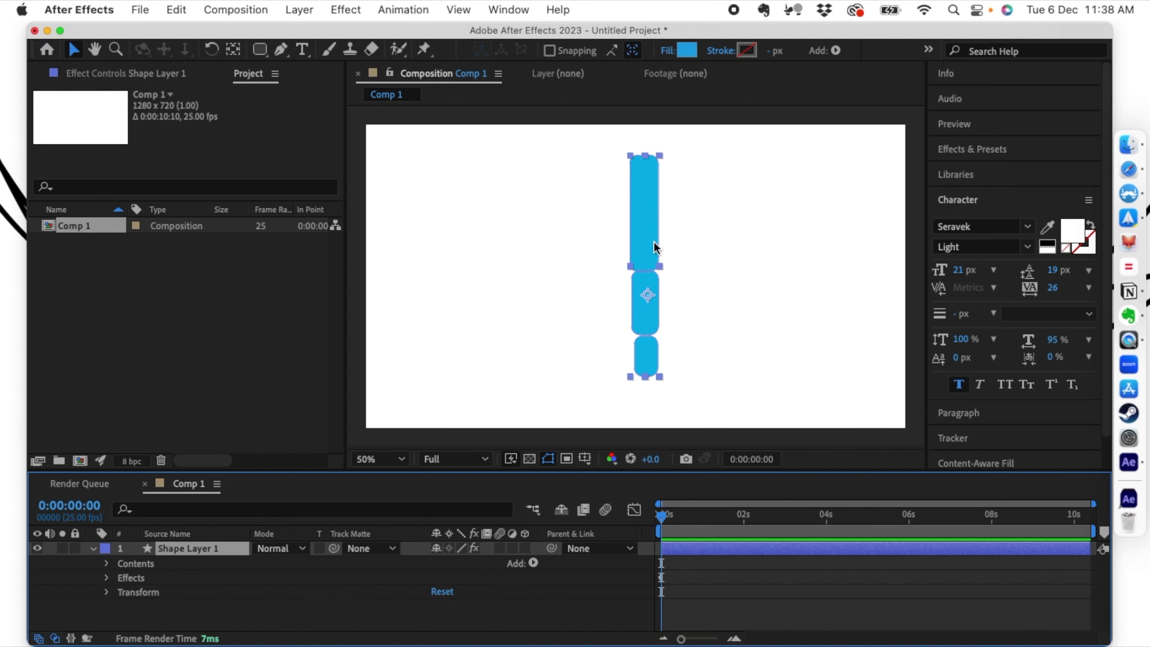
{"action": "left_click", "coordinate": [638, 191]}
{"action": "left_click", "coordinate": [424, 49]}
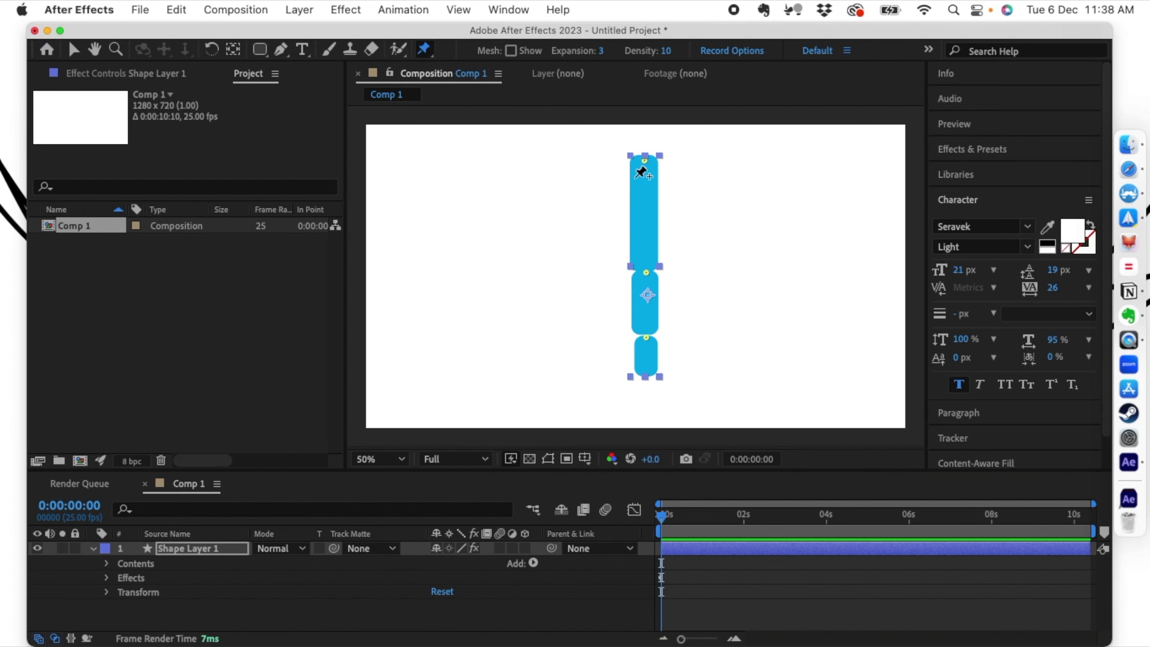
{"action": "left_click", "coordinate": [645, 162]}
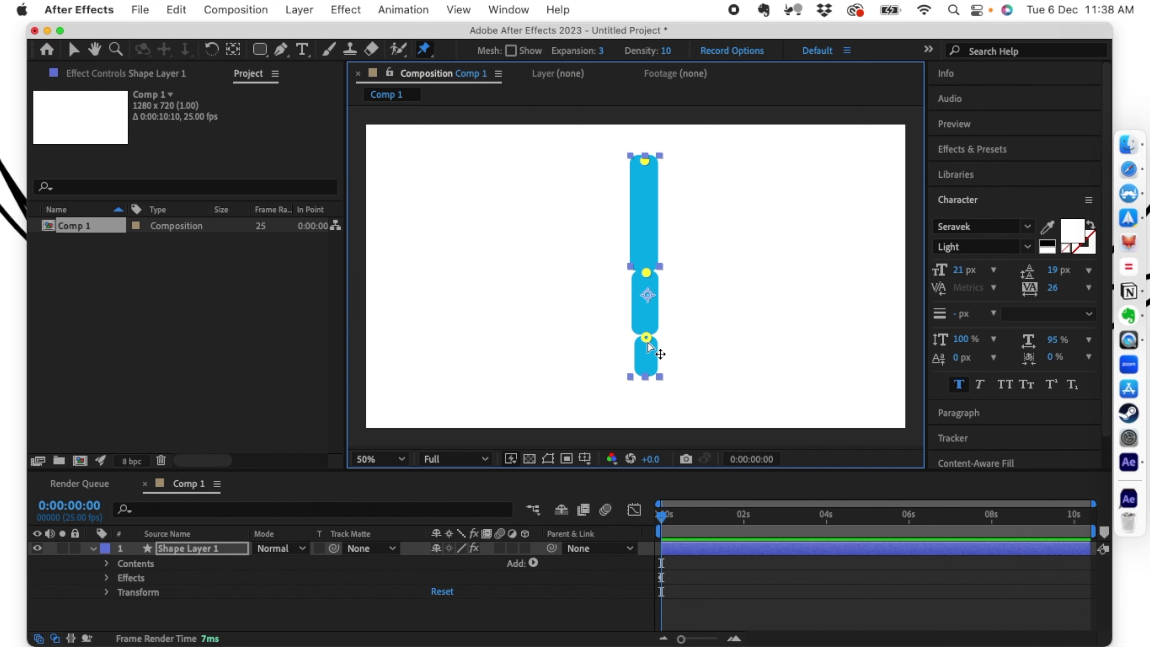
{"action": "left_click", "coordinate": [513, 6]}
Step: Launch Duik Bassel.2.jsx from the Window menu, show its Rigging tools, and move the panel aside
{"action": "scroll", "coordinate": [593, 372], "scroll_direction": "down", "scroll_amount": 3}
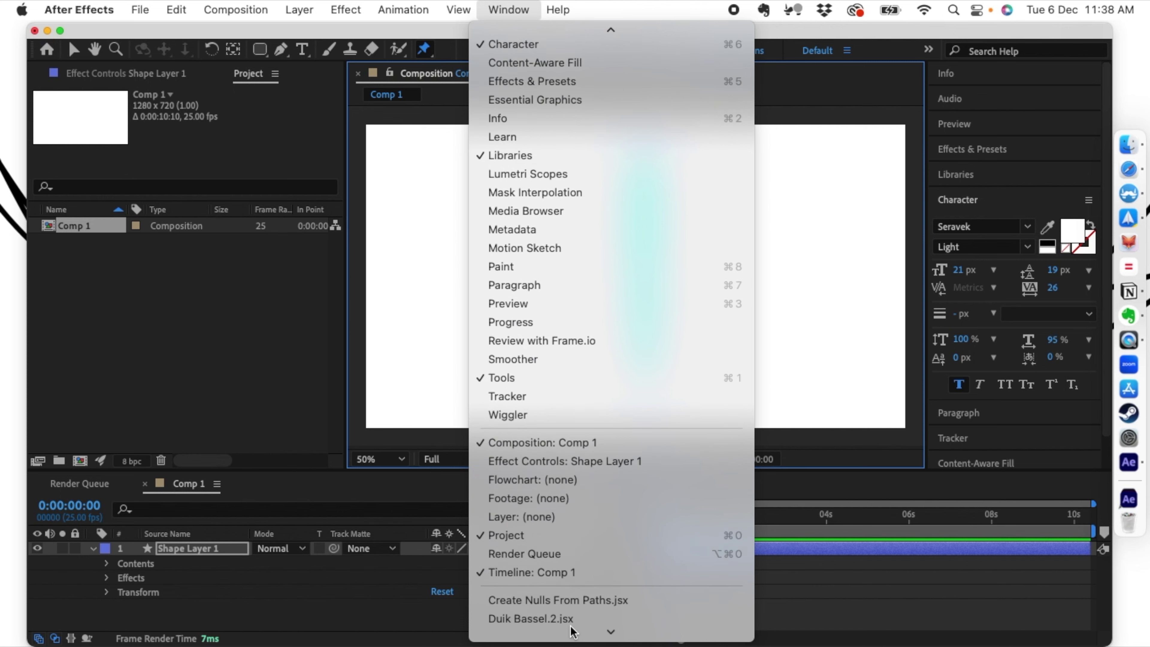
{"action": "left_click", "coordinate": [552, 601]}
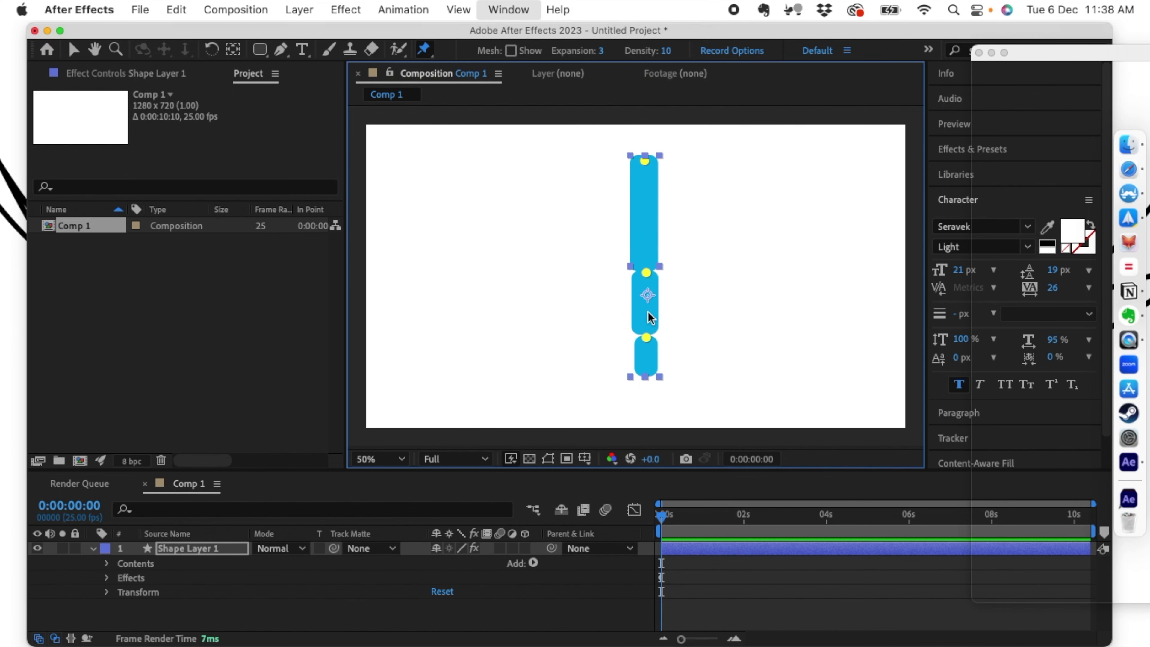
{"action": "left_click_drag", "start_coordinate": [1072, 52], "coordinate": [566, 45]}
{"action": "left_click_drag", "start_coordinate": [773, 49], "coordinate": [763, 52]}
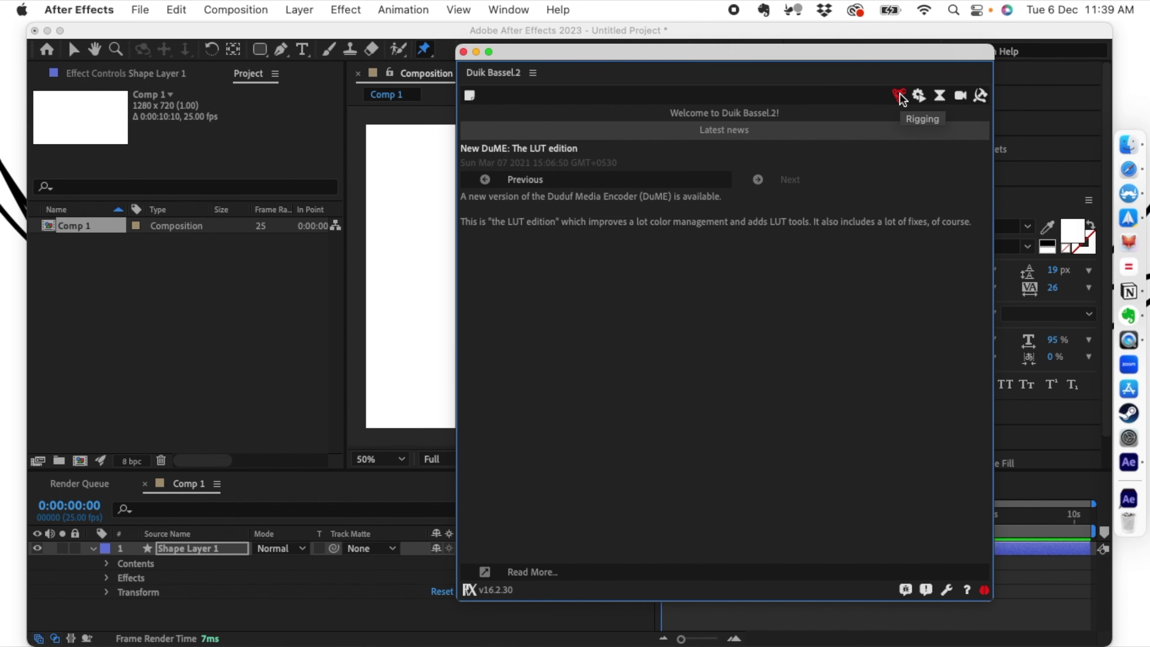
{"action": "left_click", "coordinate": [900, 95]}
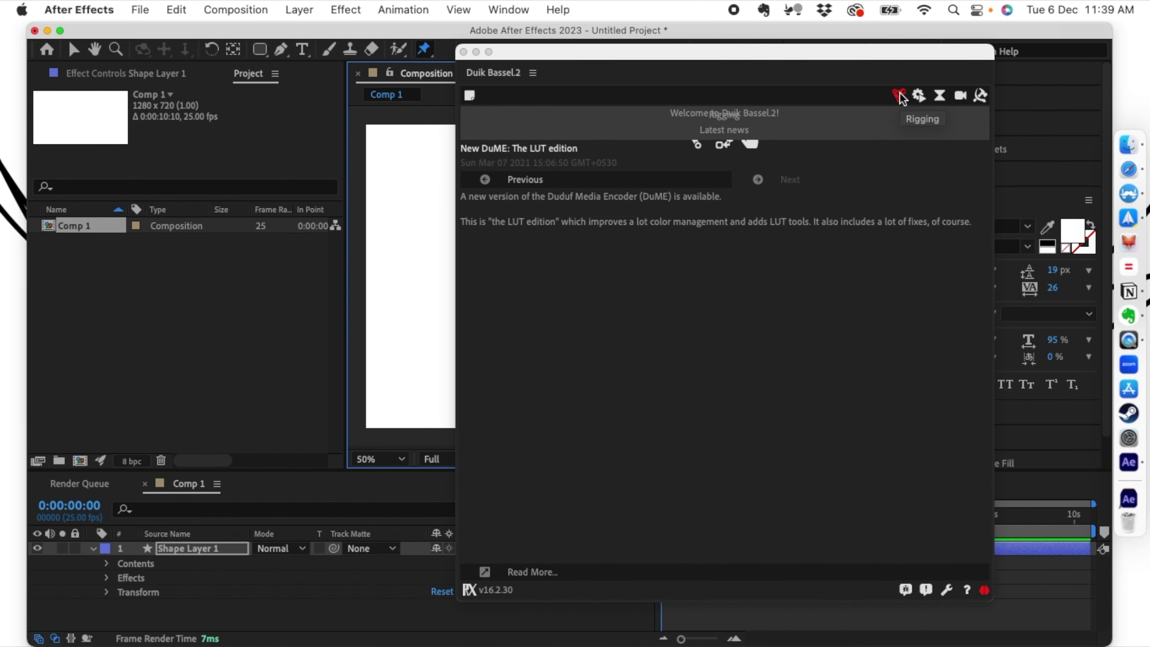
{"action": "left_click_drag", "start_coordinate": [607, 57], "coordinate": [820, 65]}
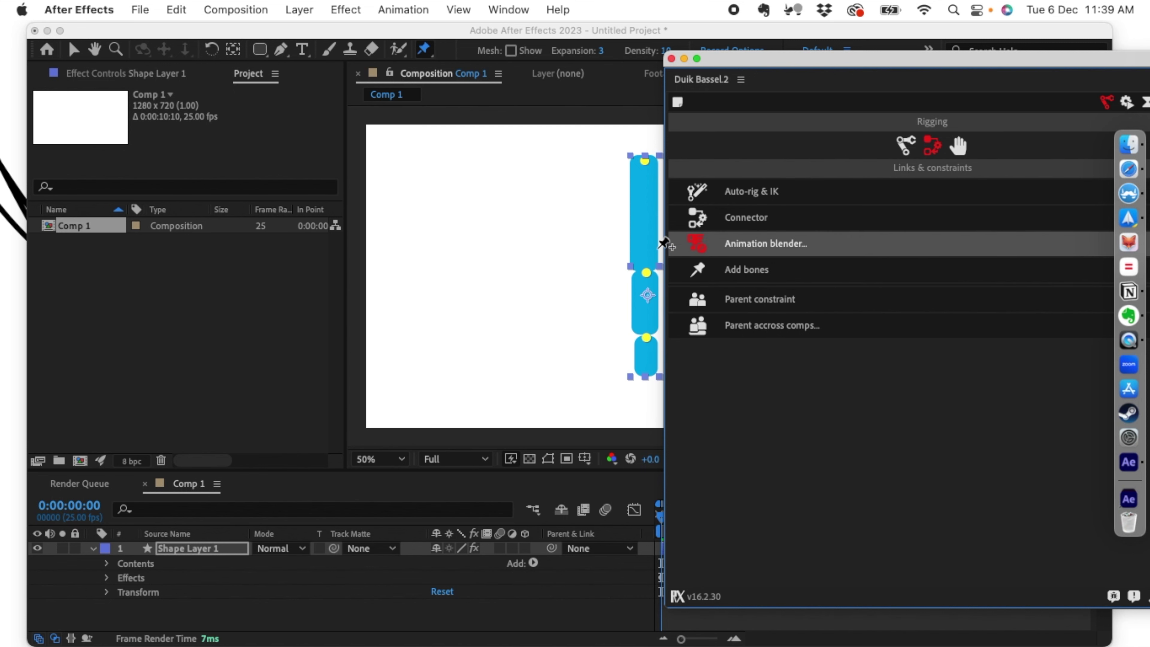
Step: Add Duik bones to the three puppet pins and collapse Shape Layer 1
{"action": "left_click", "coordinate": [755, 278]}
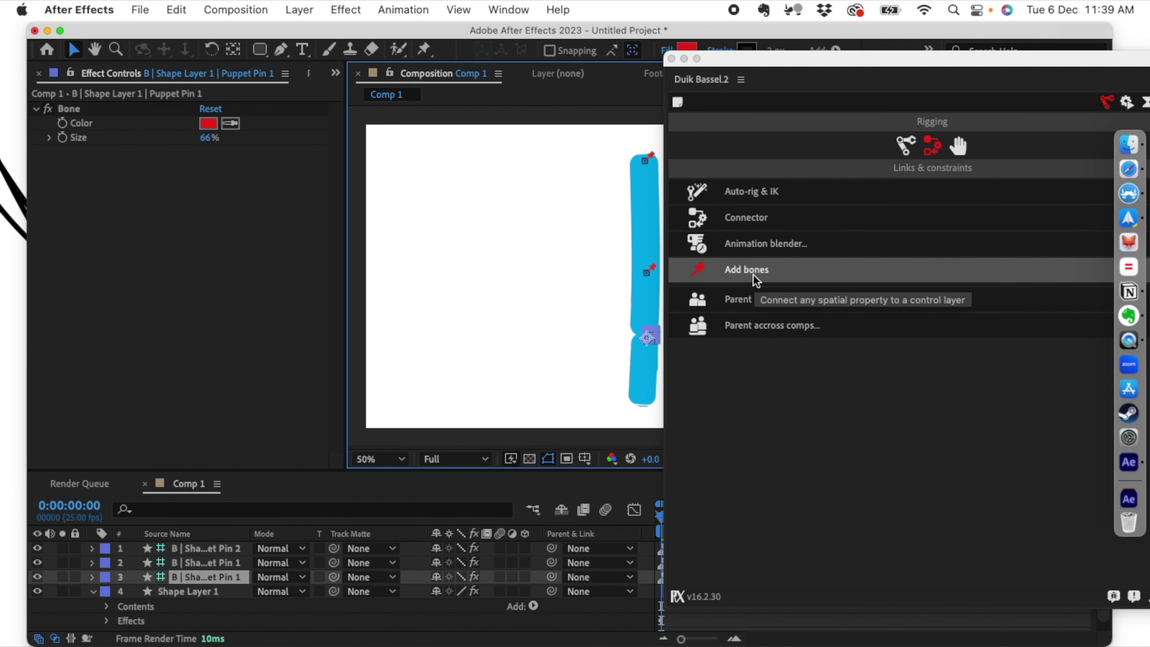
{"action": "left_click_drag", "start_coordinate": [736, 70], "coordinate": [825, 64]}
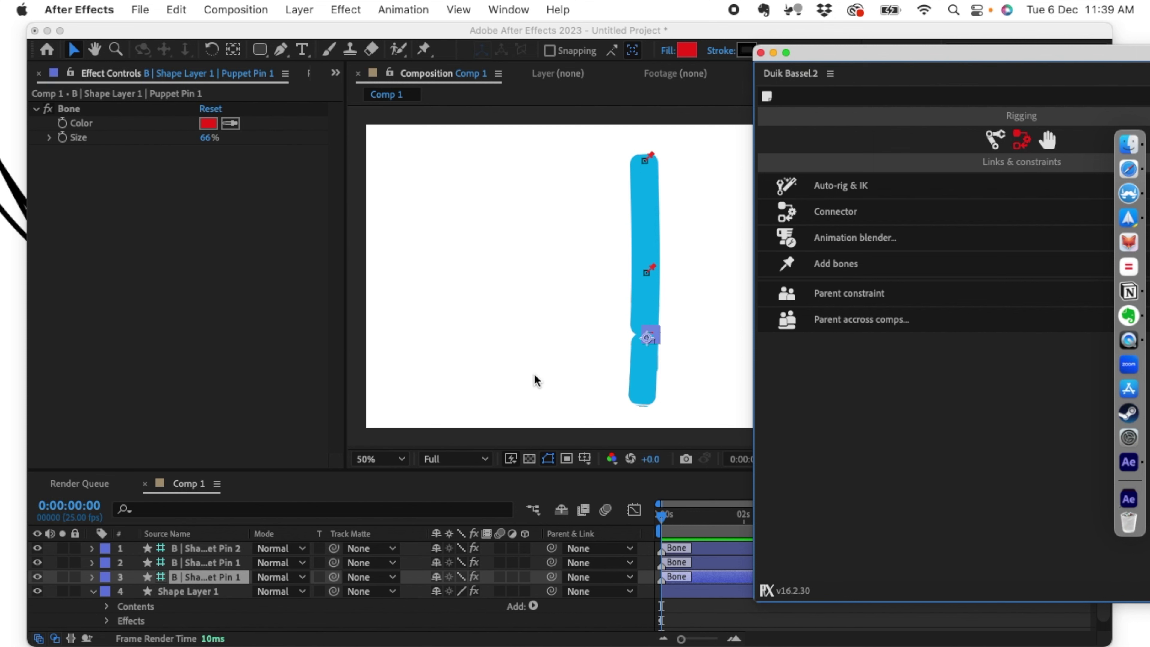
{"action": "left_click", "coordinate": [103, 600]}
{"action": "scroll", "coordinate": [100, 598], "scroll_direction": "down", "scroll_amount": 1}
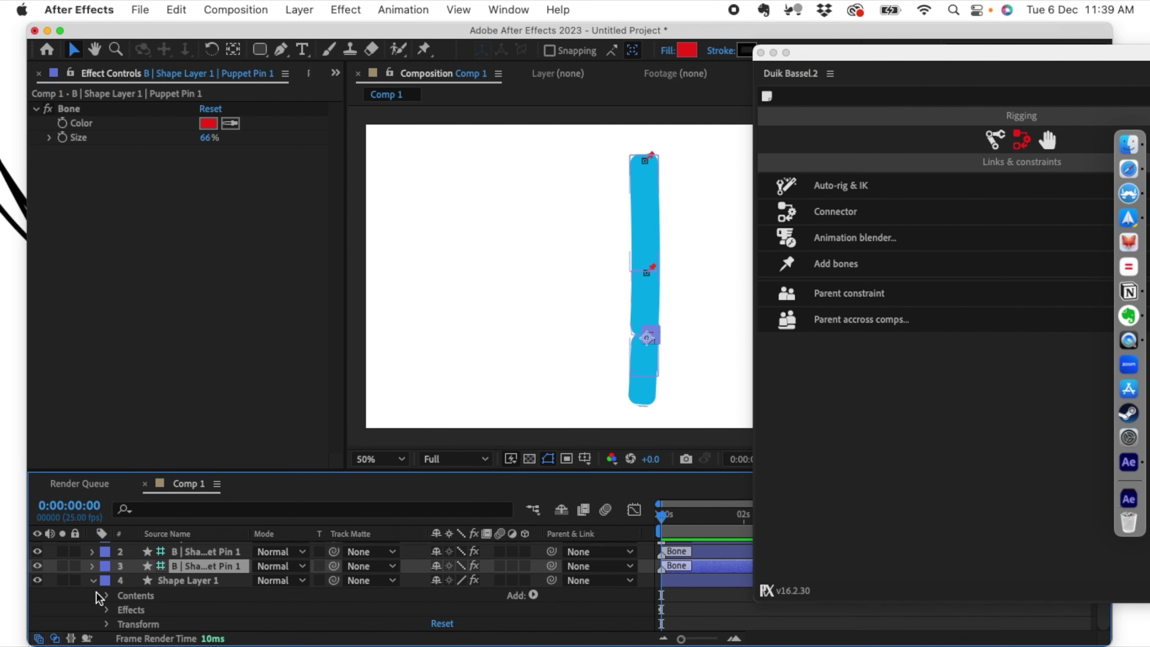
{"action": "left_click", "coordinate": [93, 582]}
Step: Select all three bone layers in the timeline and reposition the Duik panel
{"action": "left_click", "coordinate": [135, 612]}
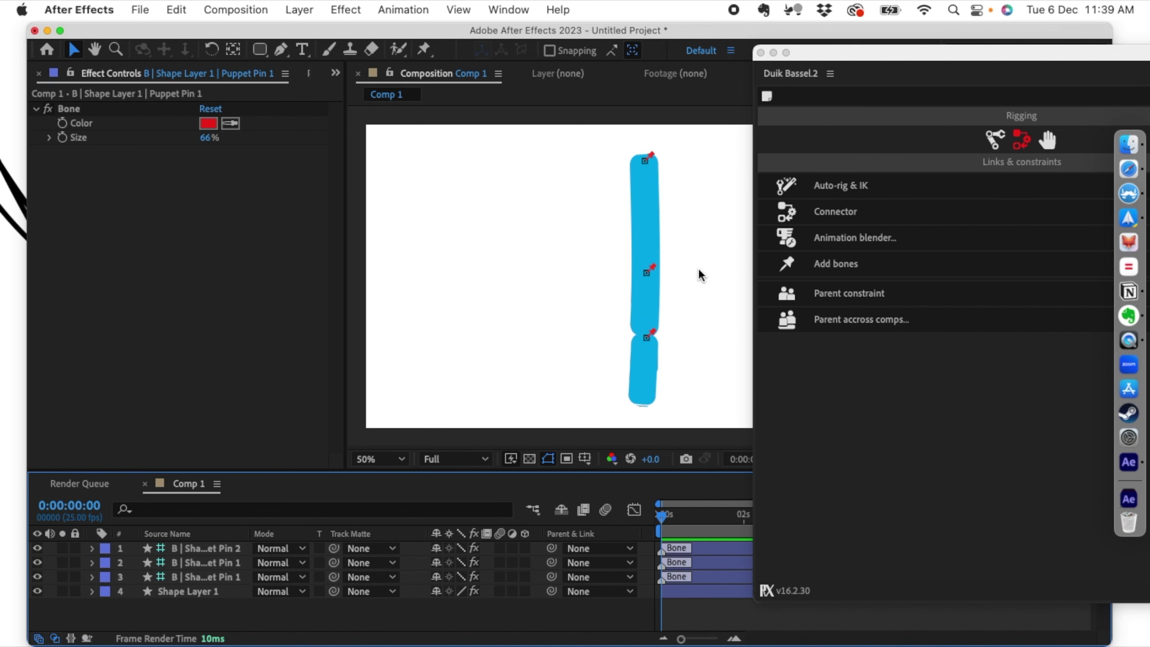
{"action": "left_click", "coordinate": [226, 579]}
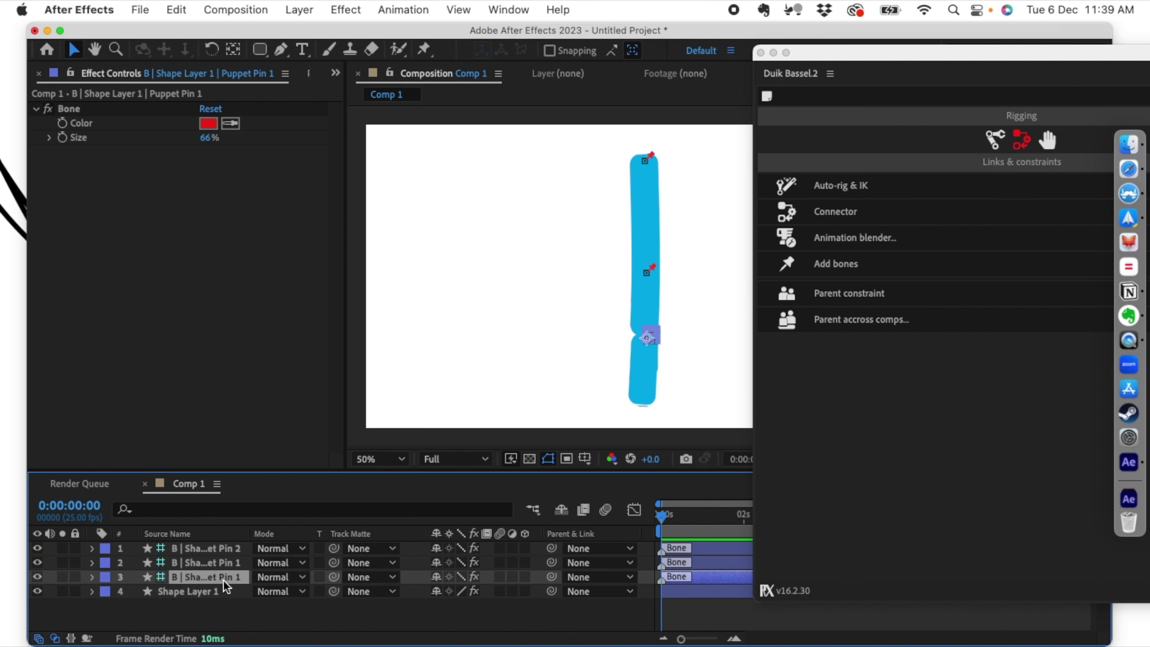
{"action": "left_click", "coordinate": [224, 549]}
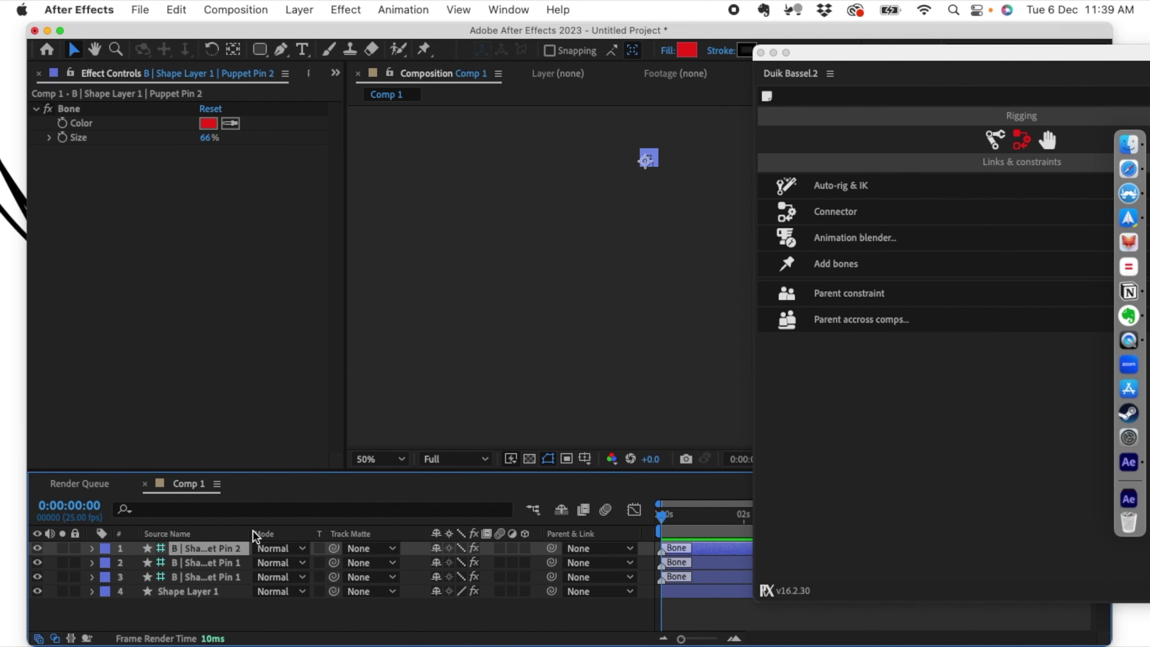
{"action": "left_click", "coordinate": [208, 577], "text": "shift"}
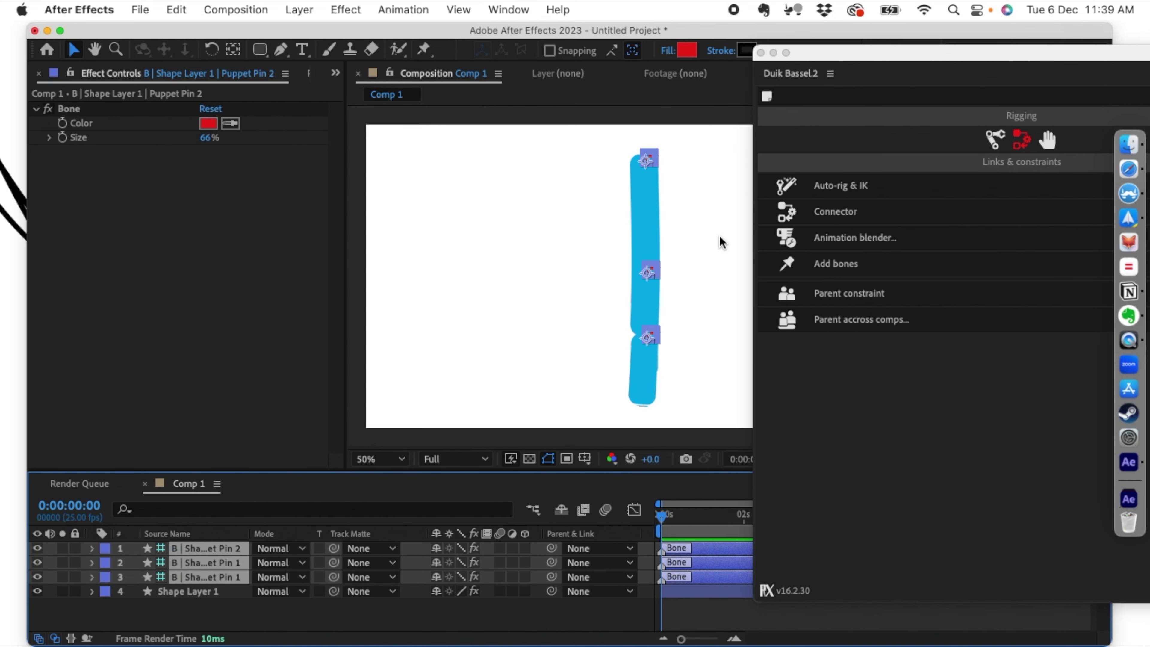
{"action": "left_click_drag", "start_coordinate": [944, 63], "coordinate": [834, 106]}
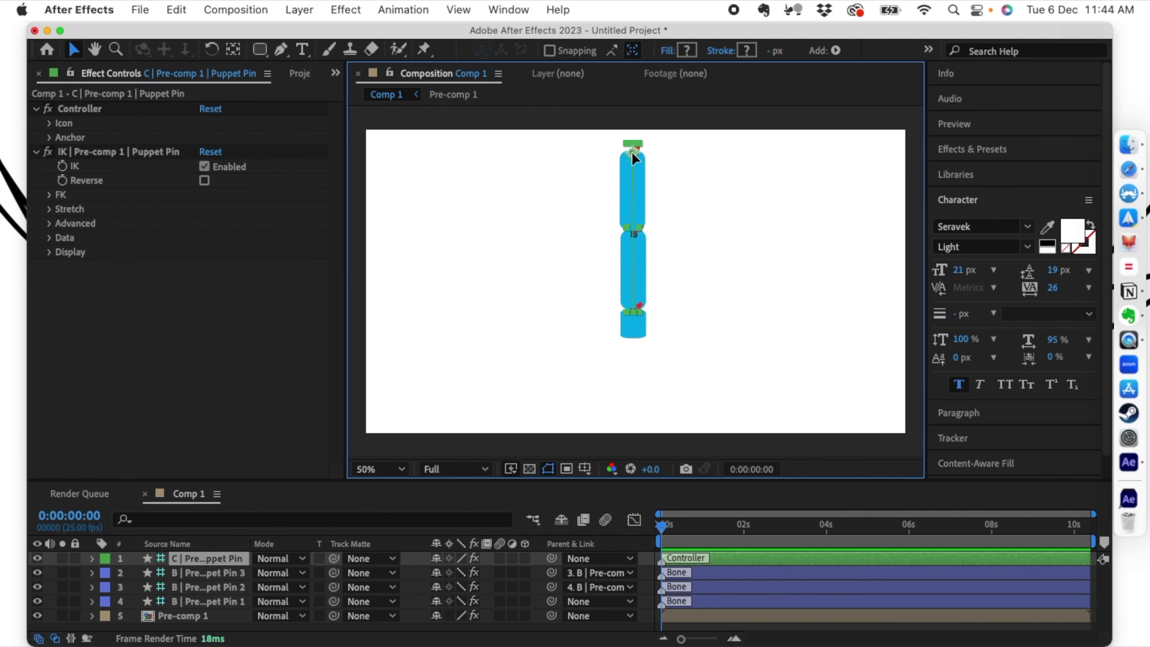
Step: Drag the IK controller to bend the limb into a curve, then undo the bend
{"action": "mouse_move", "coordinate": [632, 152]}
{"action": "left_mouse_down"}
{"action": "mouse_move", "coordinate": [610, 210]}
{"action": "mouse_move", "coordinate": [632, 171]}
{"action": "mouse_move", "coordinate": [658, 166]}
{"action": "mouse_move", "coordinate": [697, 197]}
{"action": "mouse_move", "coordinate": [721, 244]}
{"action": "mouse_move", "coordinate": [574, 175]}
{"action": "mouse_move", "coordinate": [542, 199]}
{"action": "mouse_move", "coordinate": [560, 264]}
{"action": "mouse_move", "coordinate": [544, 185]}
{"action": "mouse_move", "coordinate": [586, 155]}
{"action": "mouse_move", "coordinate": [611, 165]}
{"action": "mouse_move", "coordinate": [598, 145]}
{"action": "mouse_move", "coordinate": [637, 157]}
{"action": "mouse_move", "coordinate": [629, 149]}
{"action": "left_mouse_up"}
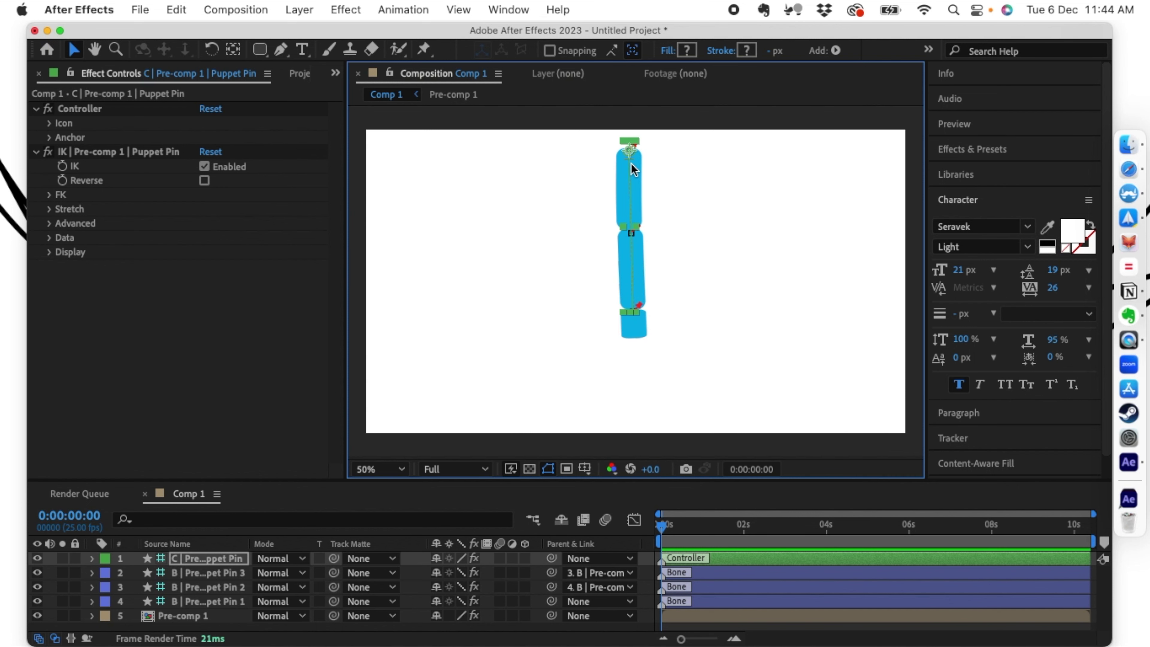
{"action": "left_click_drag", "start_coordinate": [630, 151], "coordinate": [599, 184]}
{"action": "key", "text": "super+z"}
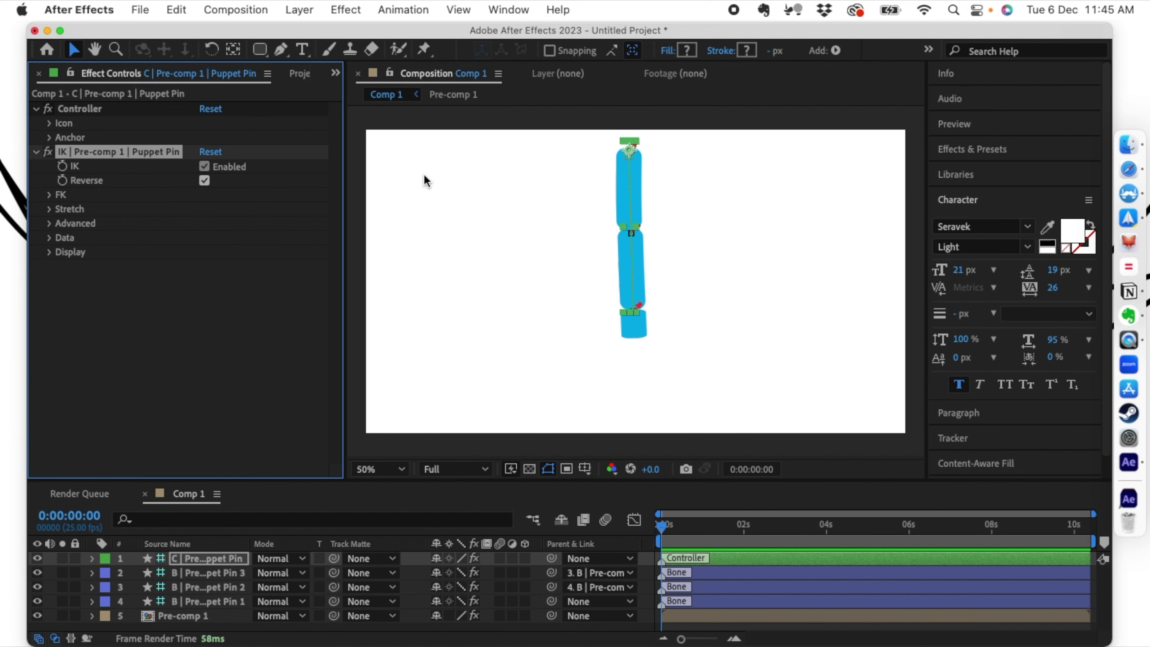
Step: Turn off IK auto-stretch, swing the limb diagonally up-left, then re-enable auto-stretch
{"action": "left_click", "coordinate": [49, 209]}
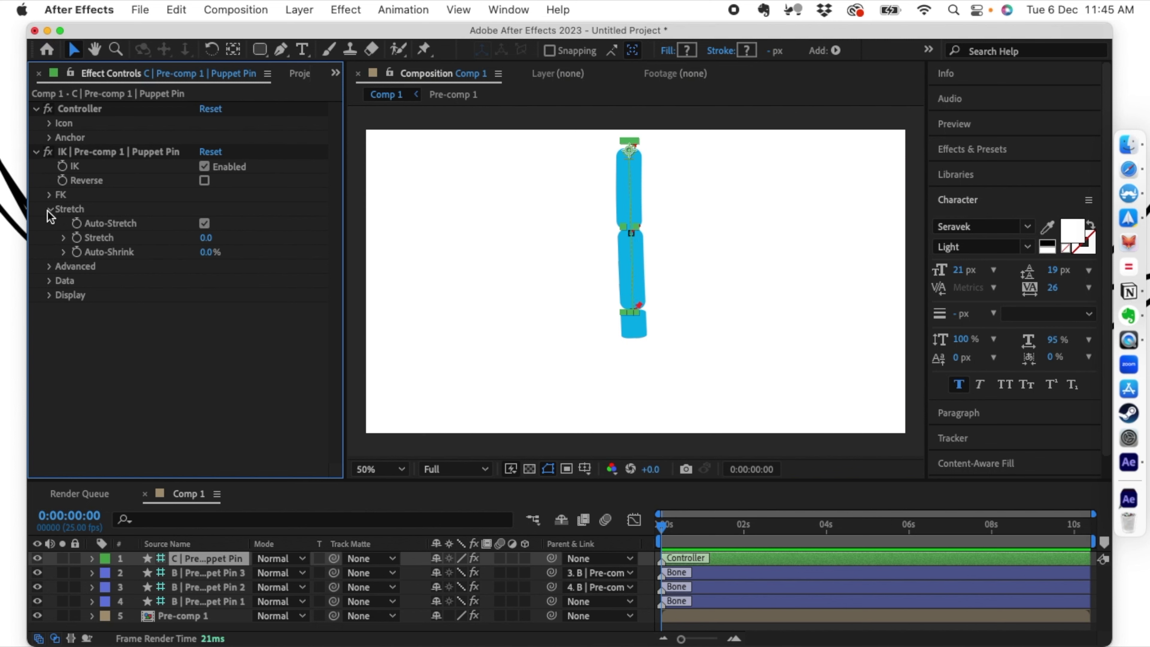
{"action": "left_click", "coordinate": [204, 223]}
{"action": "left_click", "coordinate": [632, 156]}
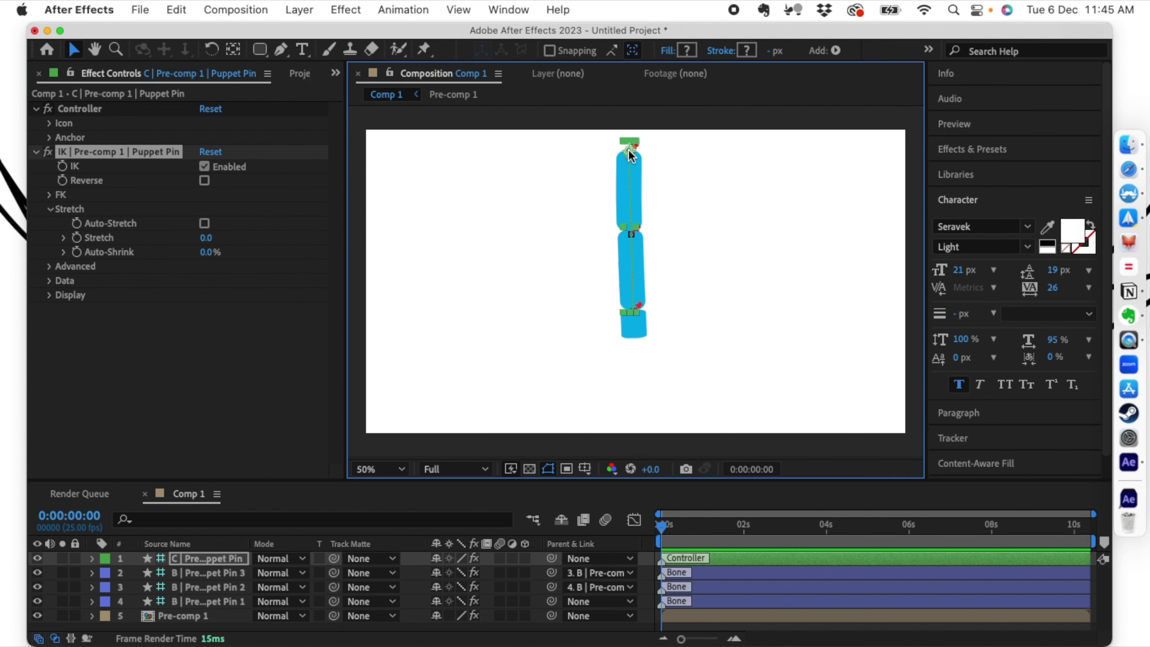
{"action": "left_click", "coordinate": [681, 159]}
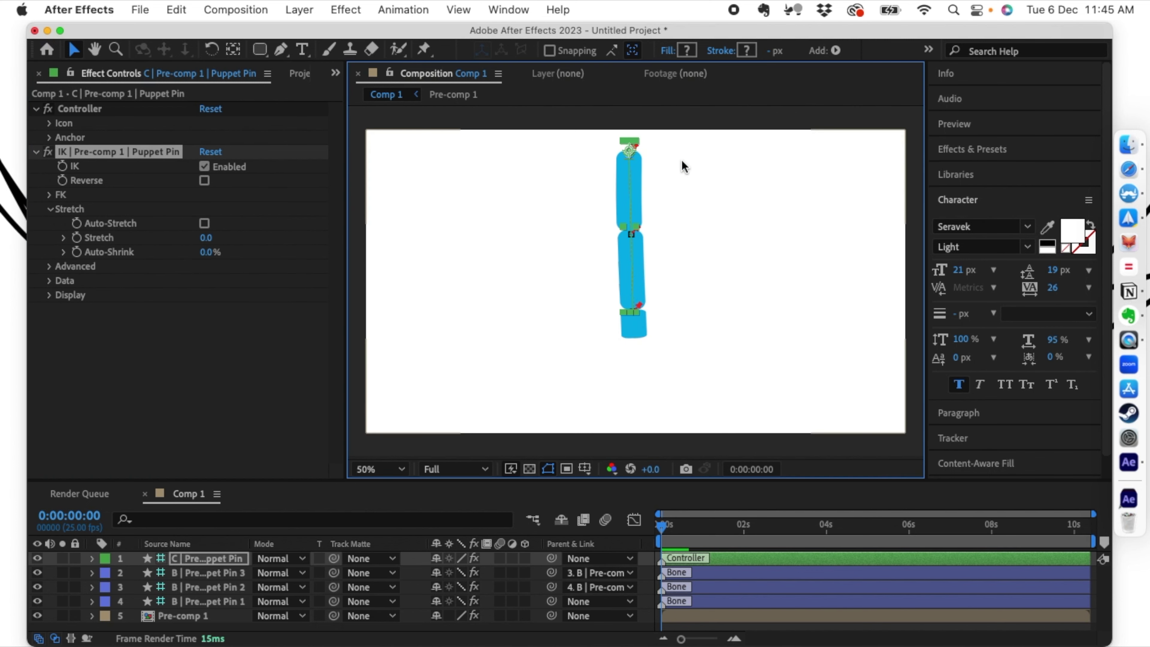
{"action": "left_click", "coordinate": [631, 152]}
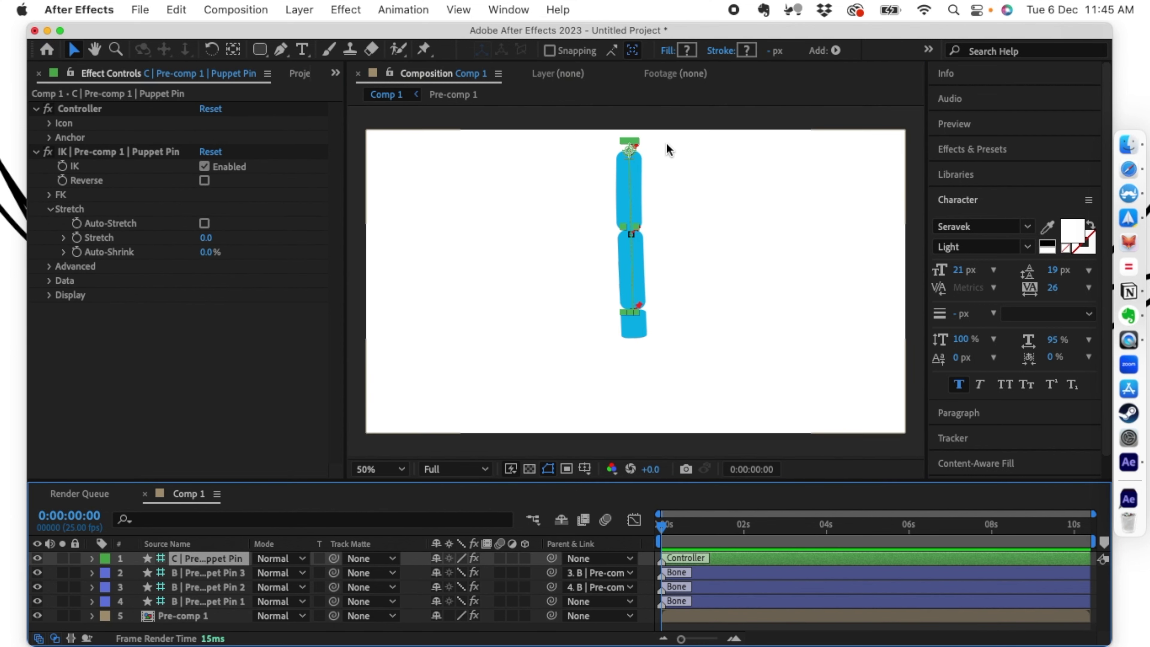
{"action": "left_click_drag", "start_coordinate": [630, 149], "coordinate": [481, 168]}
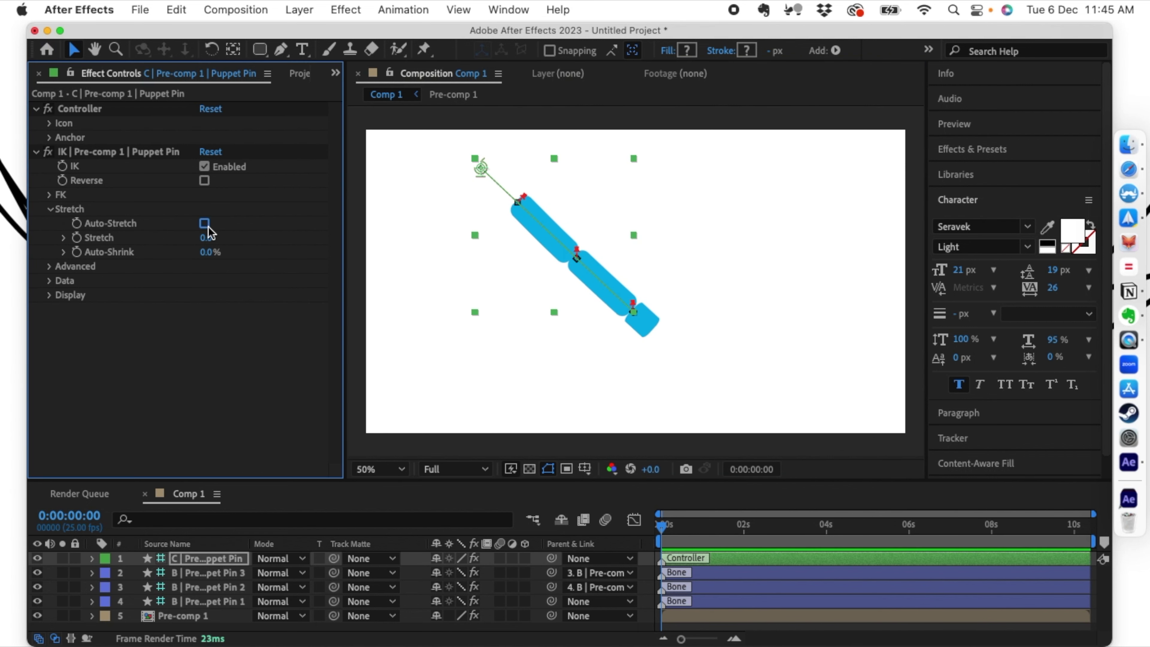
{"action": "left_click", "coordinate": [205, 225]}
{"action": "left_click", "coordinate": [482, 170]}
{"action": "left_click", "coordinate": [414, 271]}
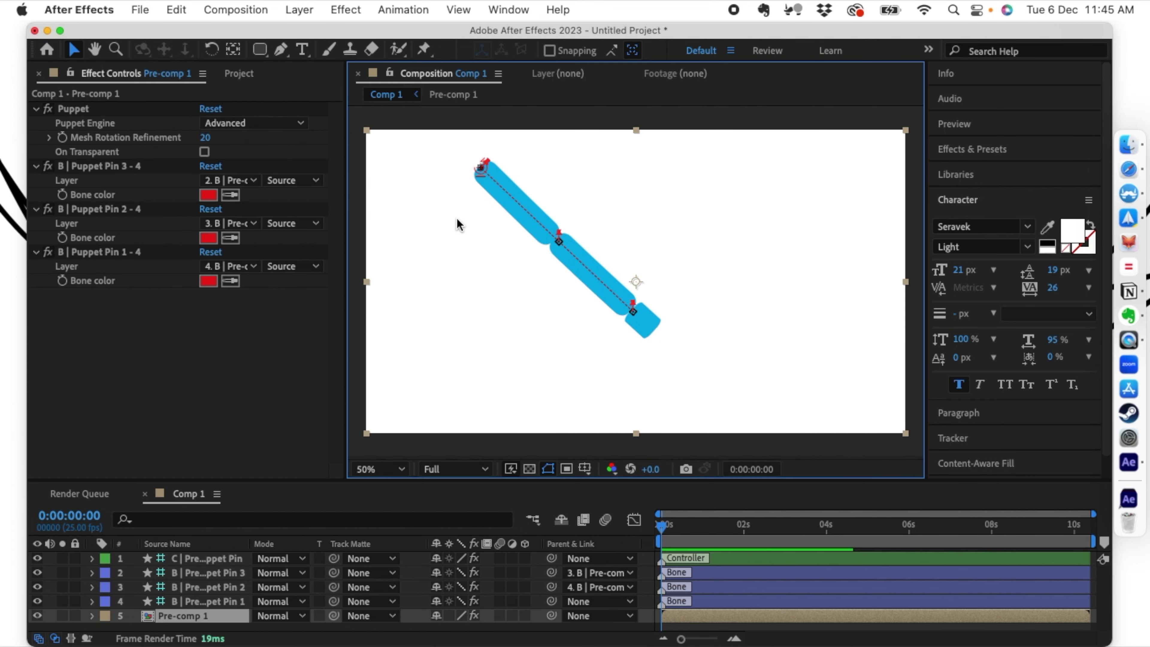
{"action": "left_click", "coordinate": [482, 170]}
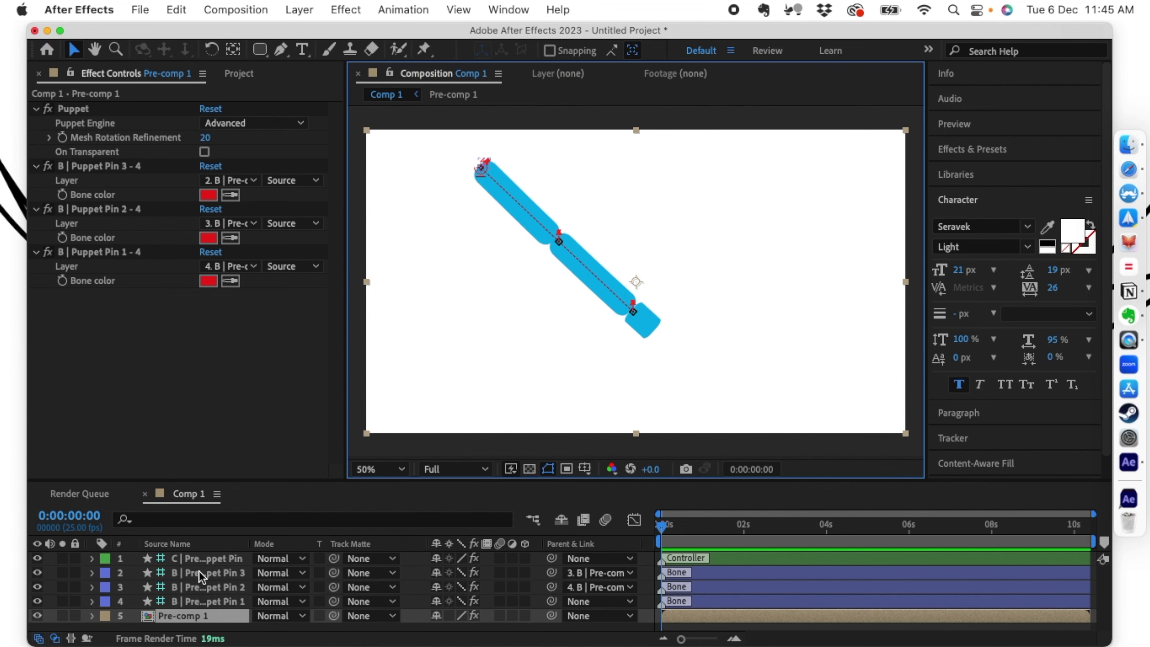
Step: Create a new composition with default settings, then view the downloaded character image in Safari
{"action": "left_click", "coordinate": [243, 9]}
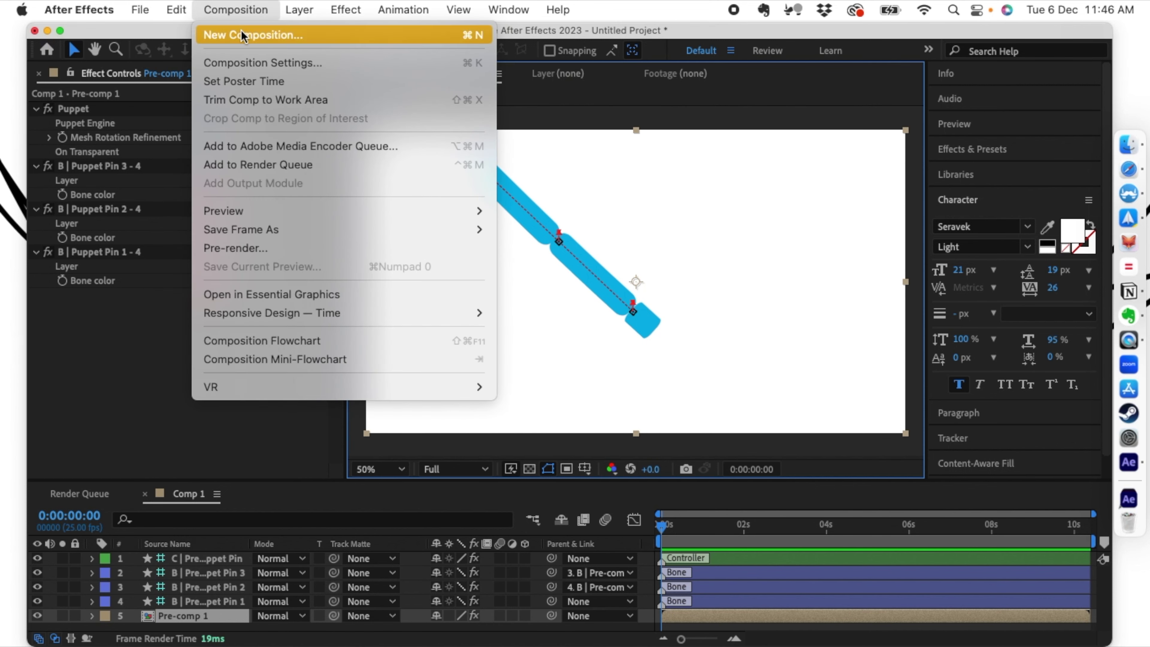
{"action": "left_click", "coordinate": [241, 30]}
{"action": "key", "text": "Return"}
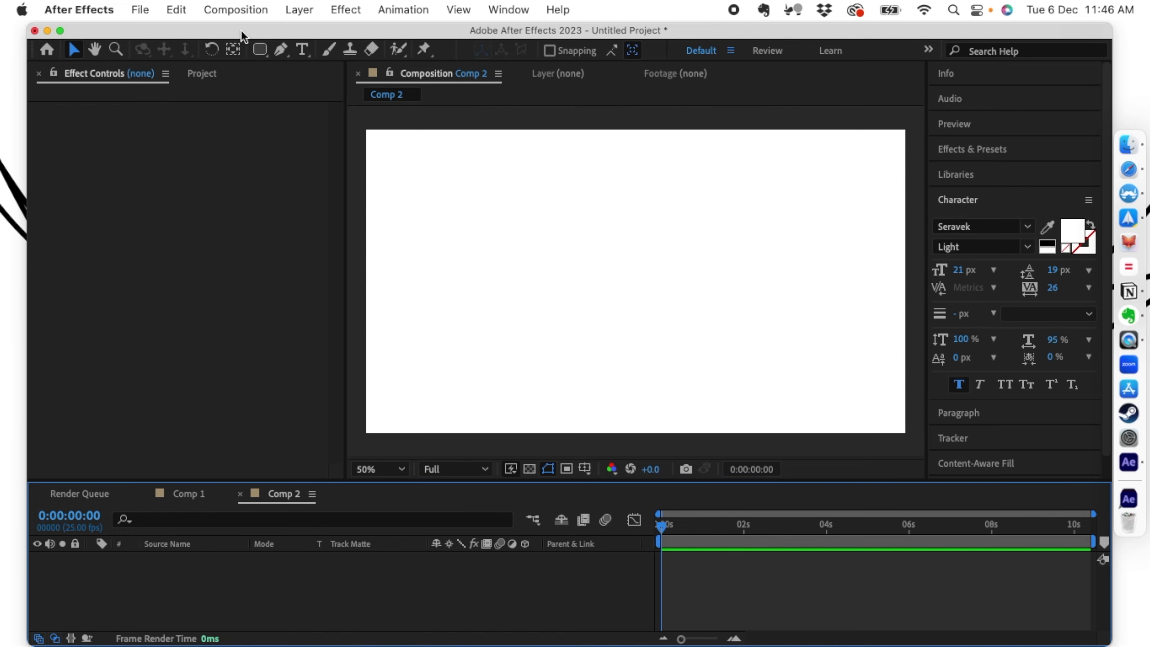
{"action": "left_click", "coordinate": [1129, 170]}
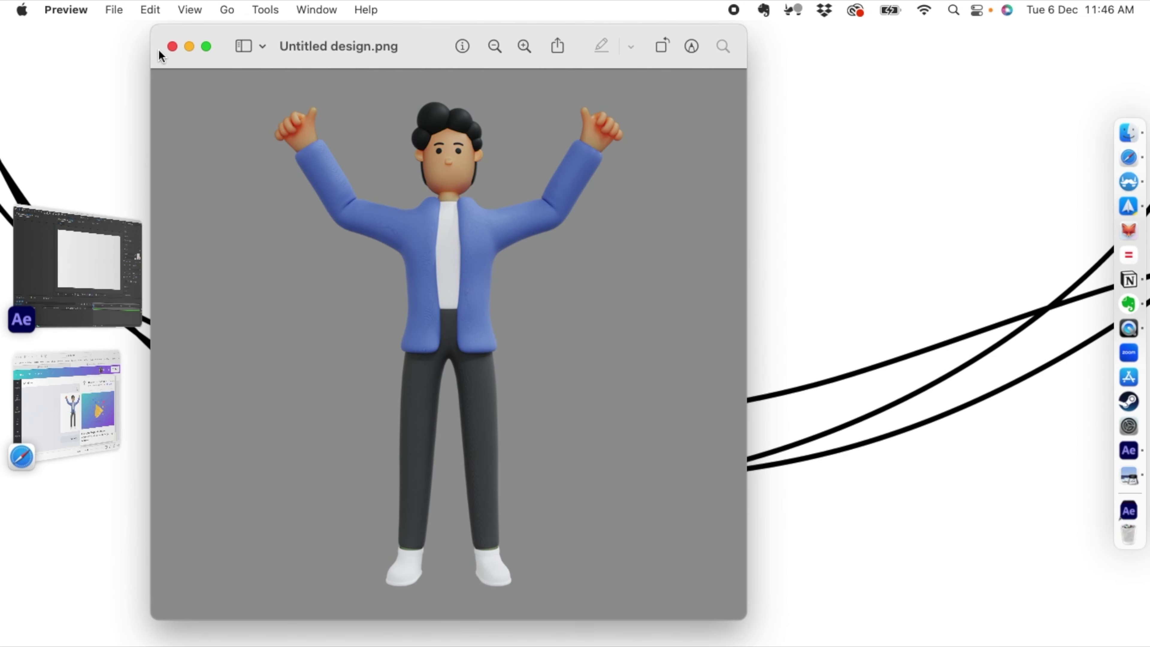
{"action": "left_click", "coordinate": [169, 46]}
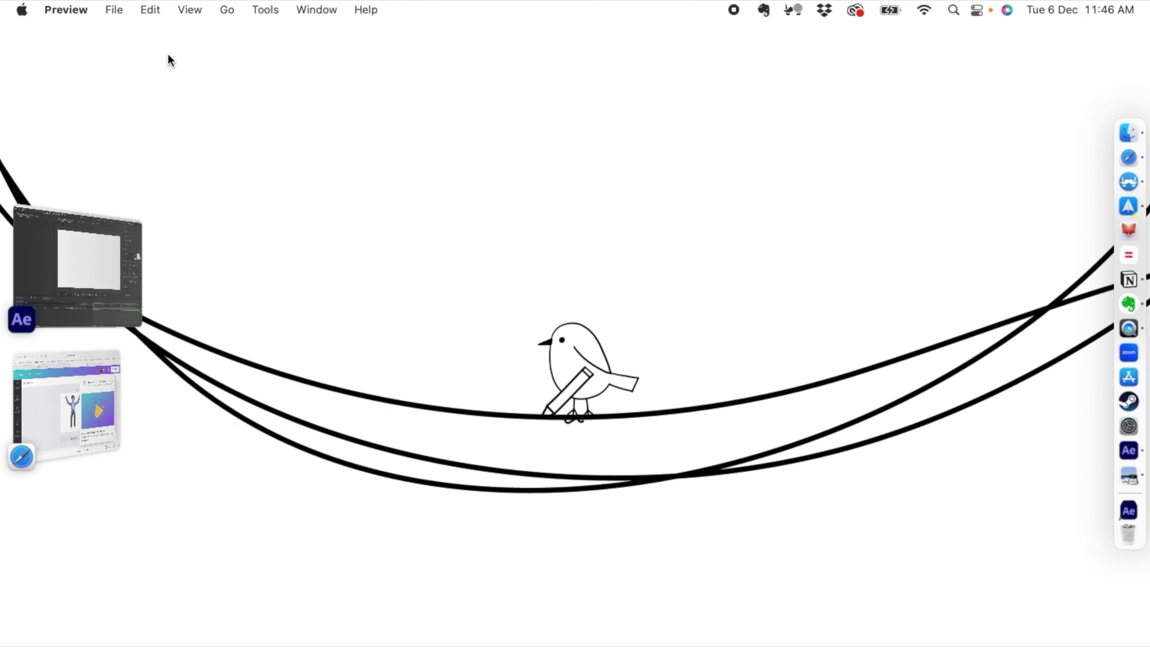
Step: Import Untitled design.png into the After Effects project
{"action": "left_click", "coordinate": [94, 277]}
{"action": "left_click", "coordinate": [202, 73]}
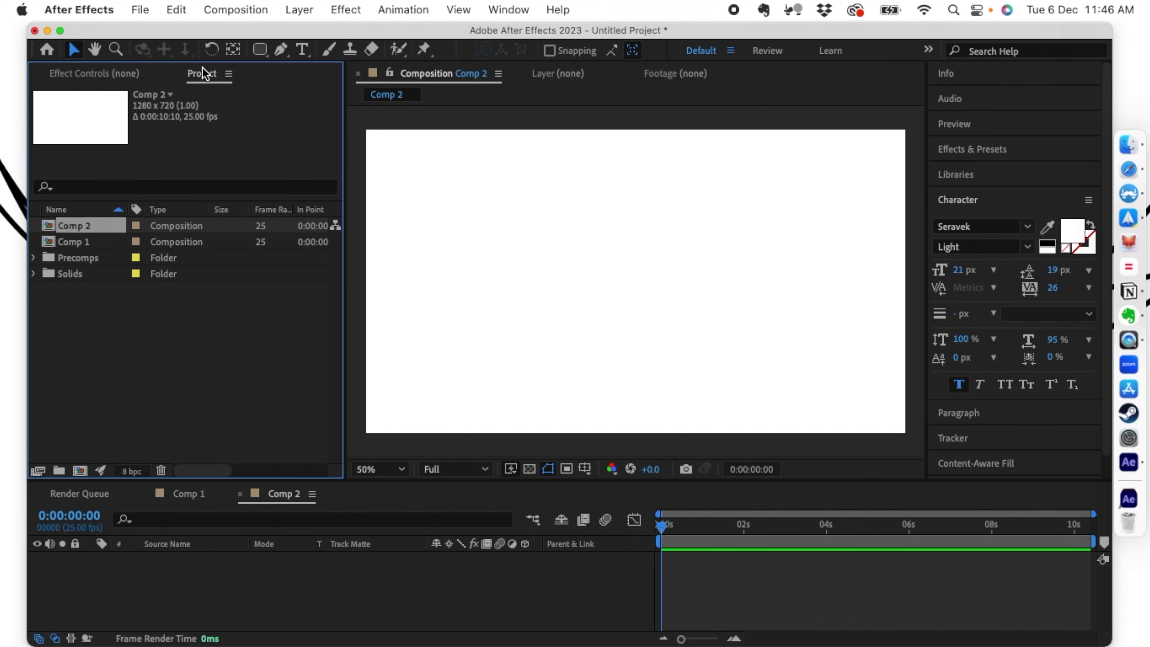
{"action": "right_click", "coordinate": [136, 313]}
{"action": "left_click", "coordinate": [107, 331]}
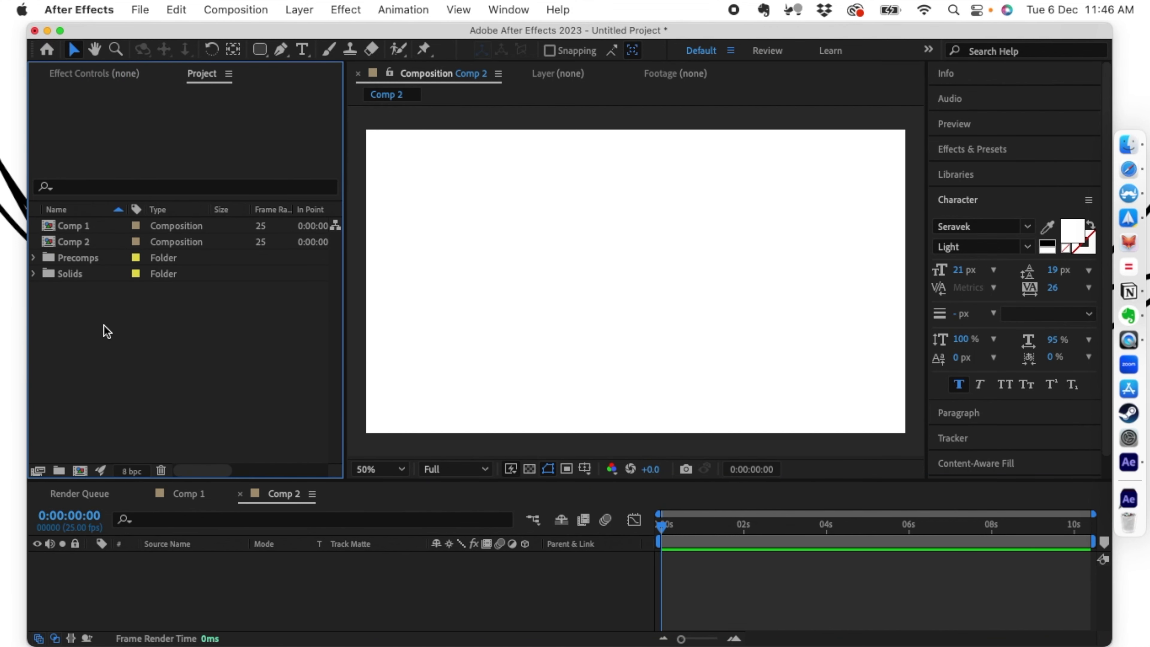
{"action": "double_click", "coordinate": [107, 330]}
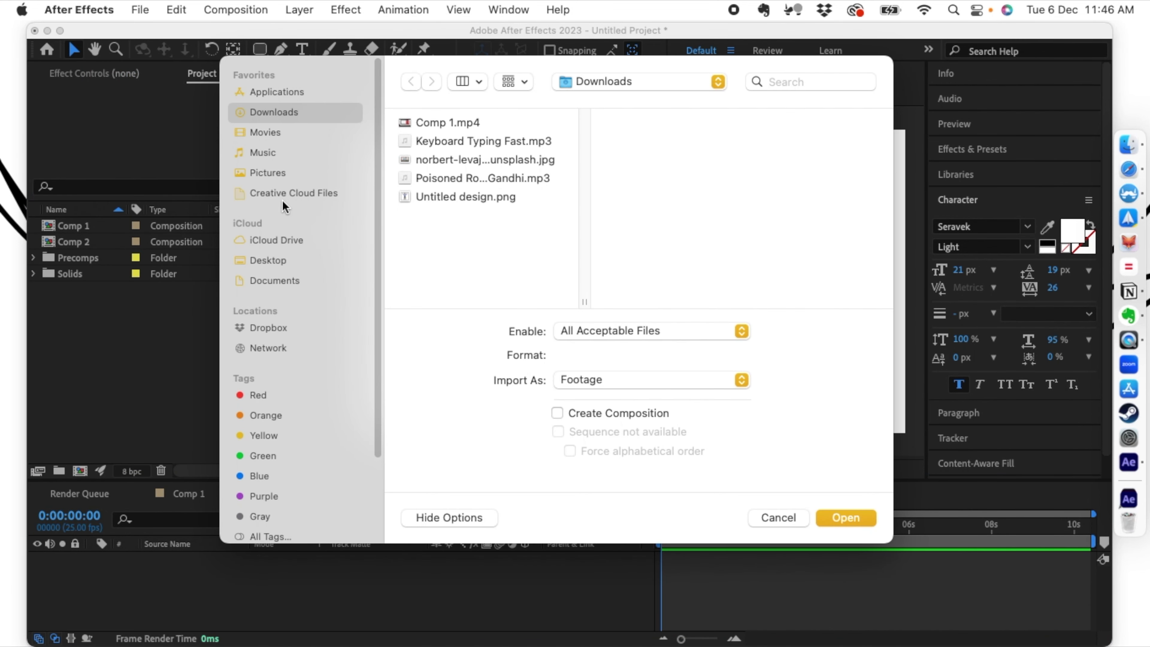
{"action": "left_click", "coordinate": [447, 198]}
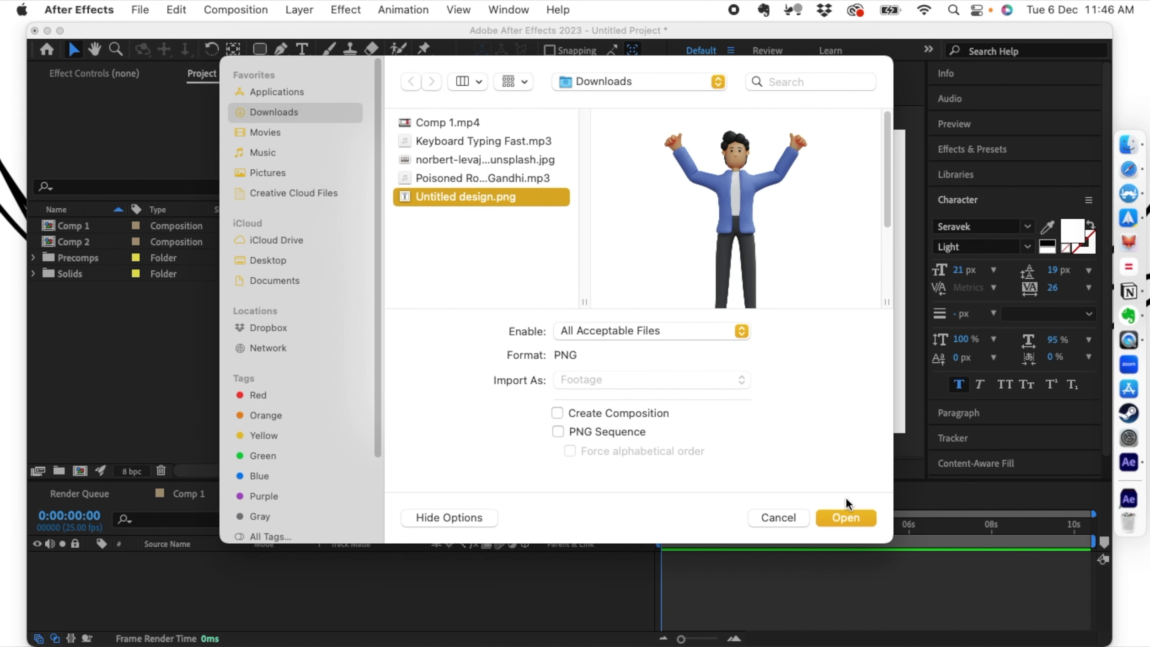
{"action": "left_click", "coordinate": [843, 517]}
Step: Place the character image in the Comp 2 timeline and scale it to 59%
{"action": "left_click_drag", "start_coordinate": [90, 297], "coordinate": [185, 566]}
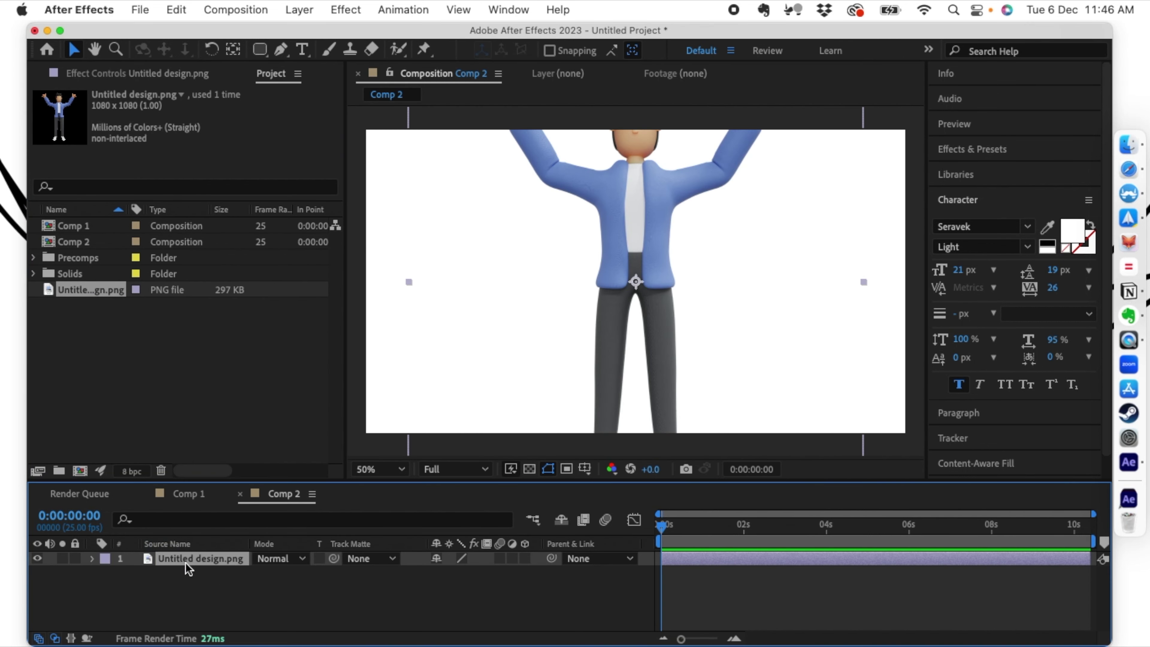
{"action": "key", "text": "s"}
{"action": "left_click_drag", "start_coordinate": [454, 575], "coordinate": [435, 575]}
{"action": "left_click", "coordinate": [384, 507]}
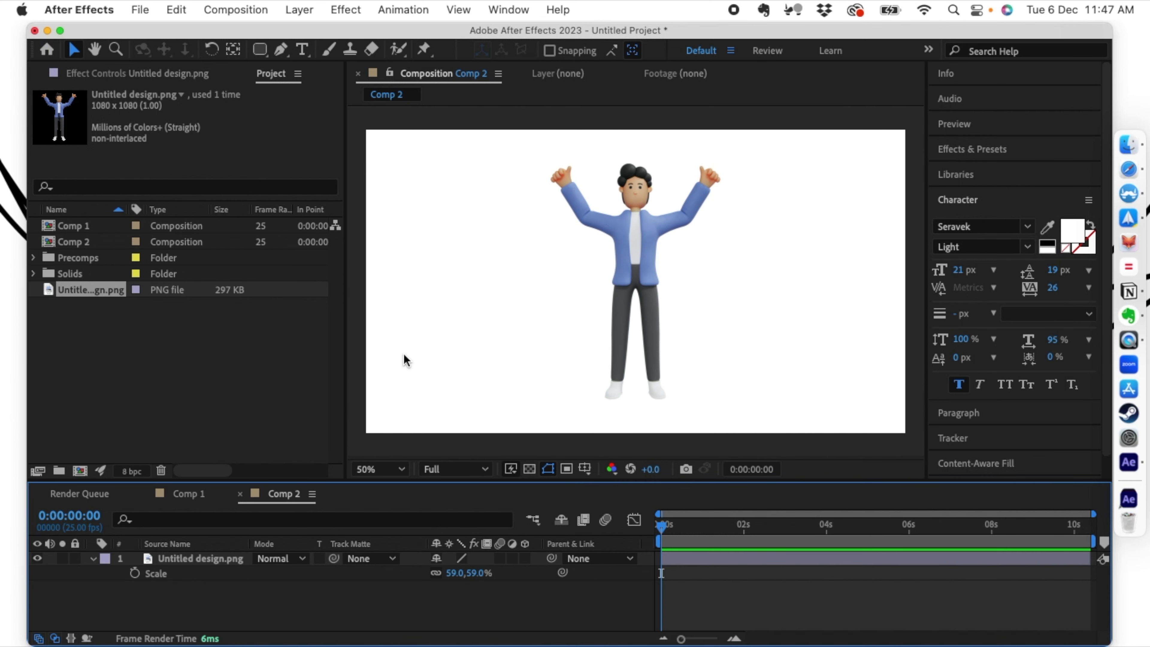
{"action": "left_click", "coordinate": [424, 49]}
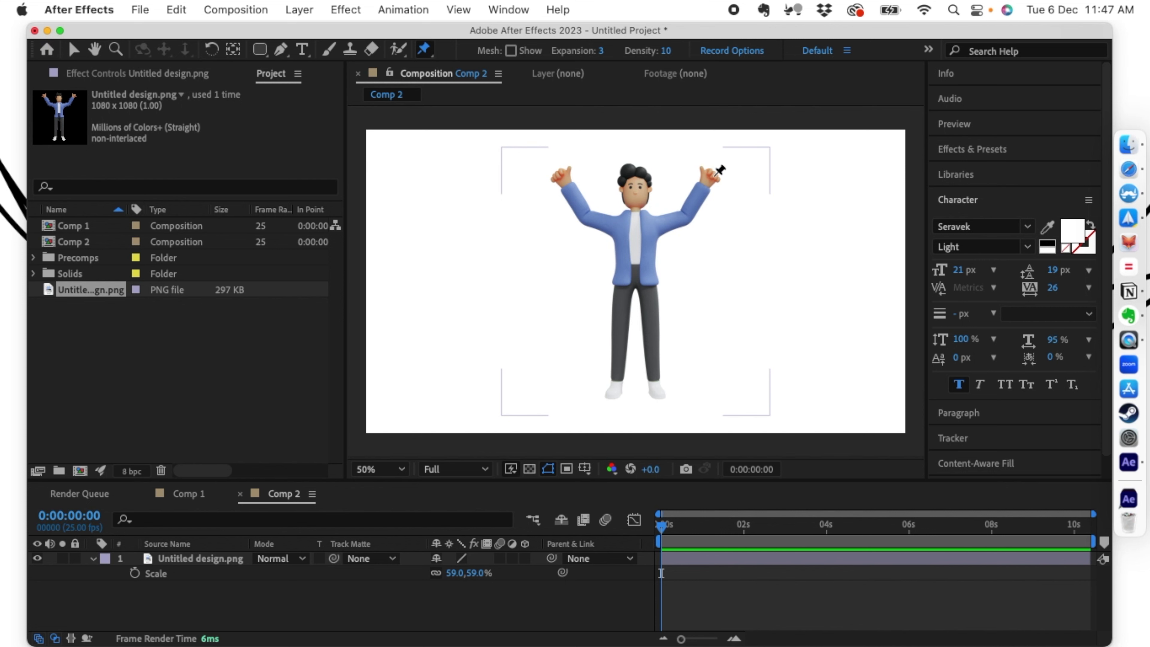
Step: Pin the raised right hand, upper arm, torso, hips, both legs and both feet
{"action": "left_click", "coordinate": [715, 175]}
{"action": "left_click", "coordinate": [686, 213]}
{"action": "left_click", "coordinate": [654, 225]}
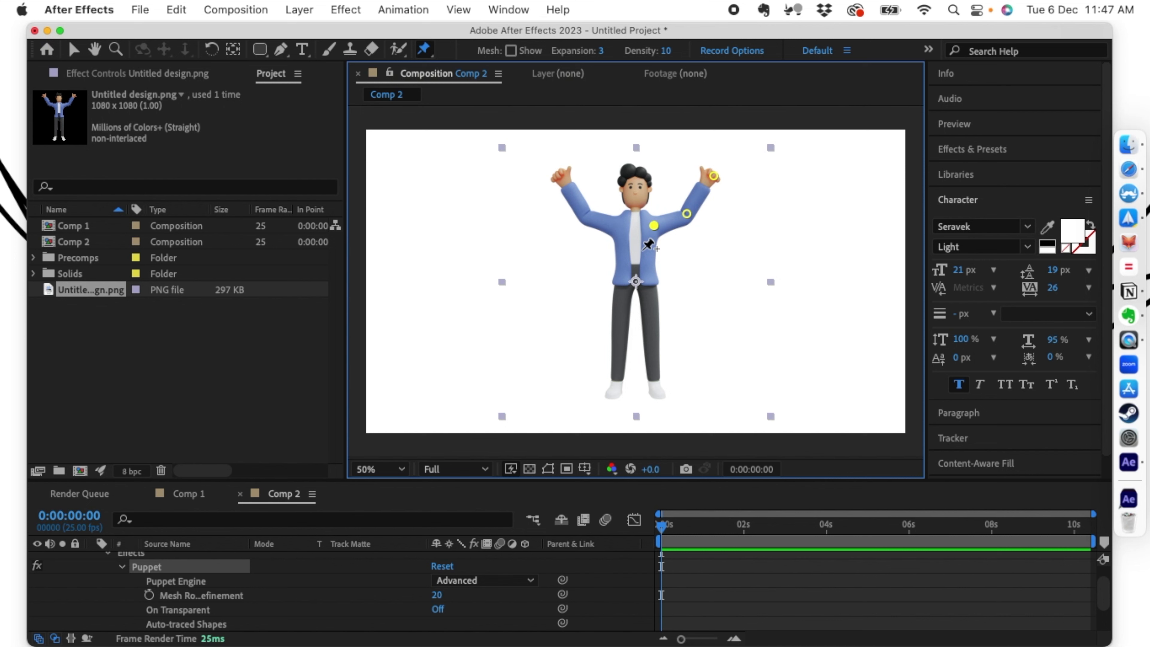
{"action": "left_click", "coordinate": [639, 247]}
{"action": "left_click", "coordinate": [637, 282]}
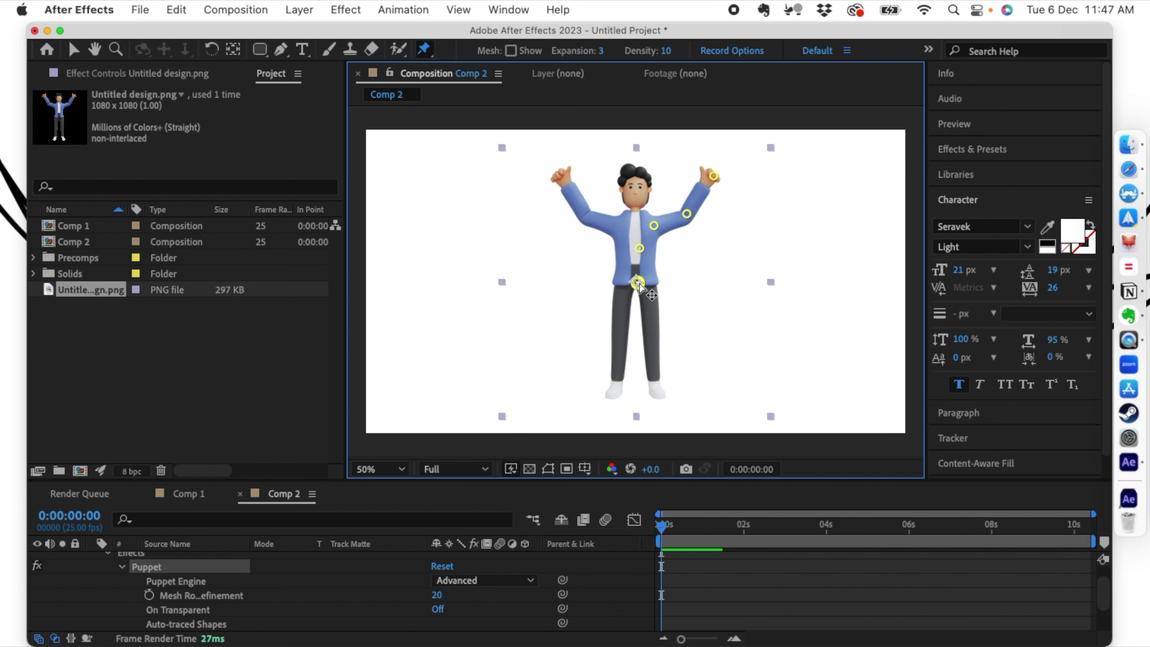
{"action": "left_click", "coordinate": [653, 320]}
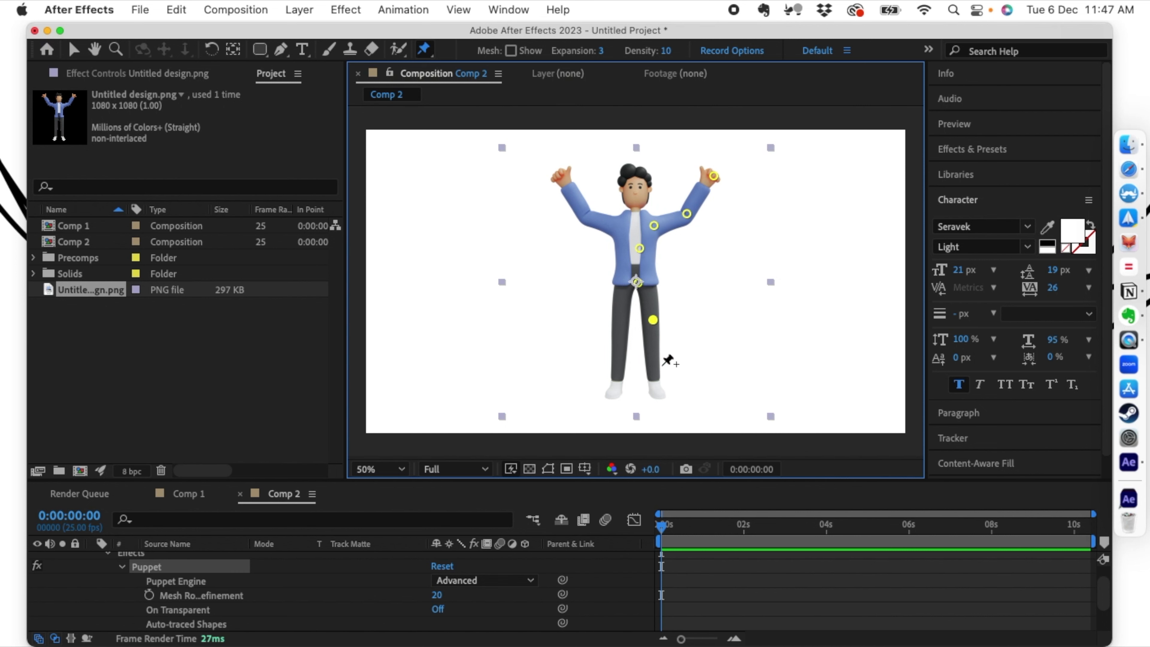
{"action": "left_click", "coordinate": [656, 380]}
{"action": "left_click", "coordinate": [619, 319]}
{"action": "left_click", "coordinate": [617, 382]}
Step: Pin the left shoulder, upper left arm, left hand, neck and top of the head
{"action": "left_click", "coordinate": [617, 225]}
{"action": "left_click", "coordinate": [584, 213]}
{"action": "left_click", "coordinate": [567, 182]}
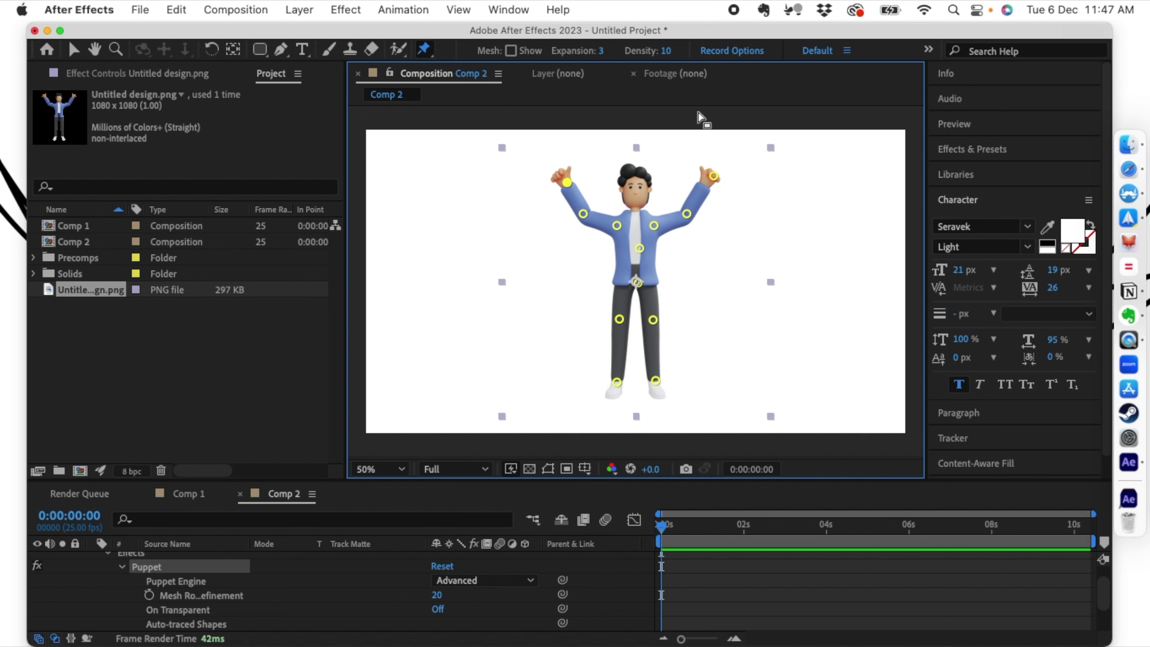
{"action": "left_click", "coordinate": [636, 207]}
{"action": "left_click", "coordinate": [636, 169]}
Step: Collapse the layer's effect properties and marquee-select all the puppet pins
{"action": "scroll", "coordinate": [113, 576], "scroll_direction": "up", "scroll_amount": 1}
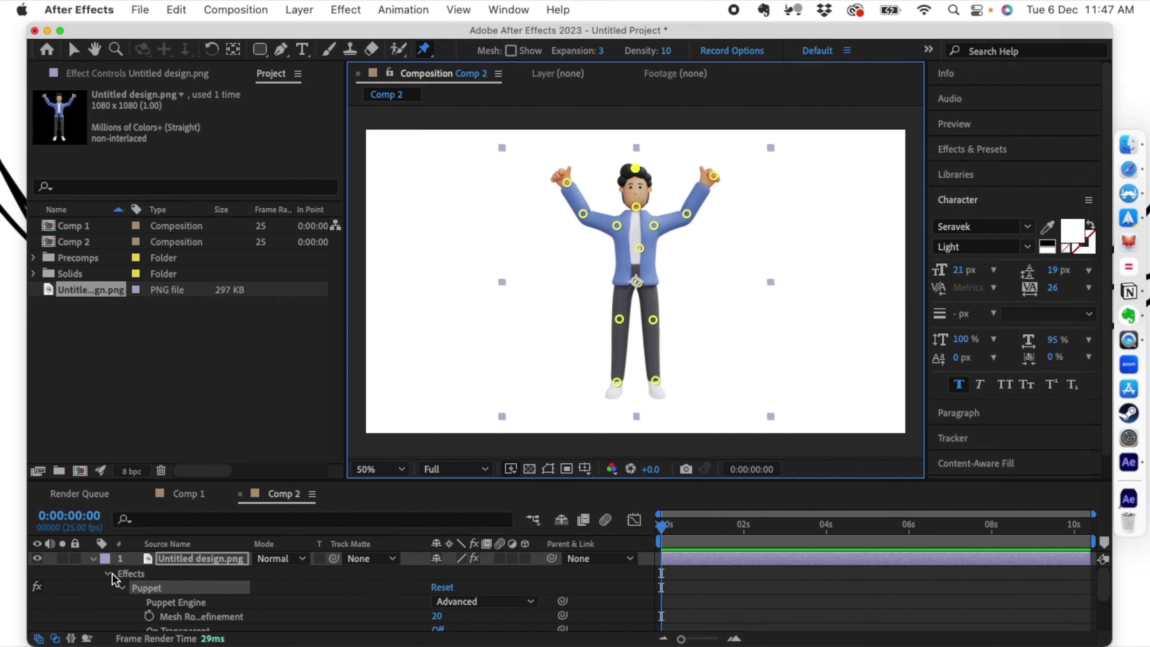
{"action": "left_click", "coordinate": [109, 574]}
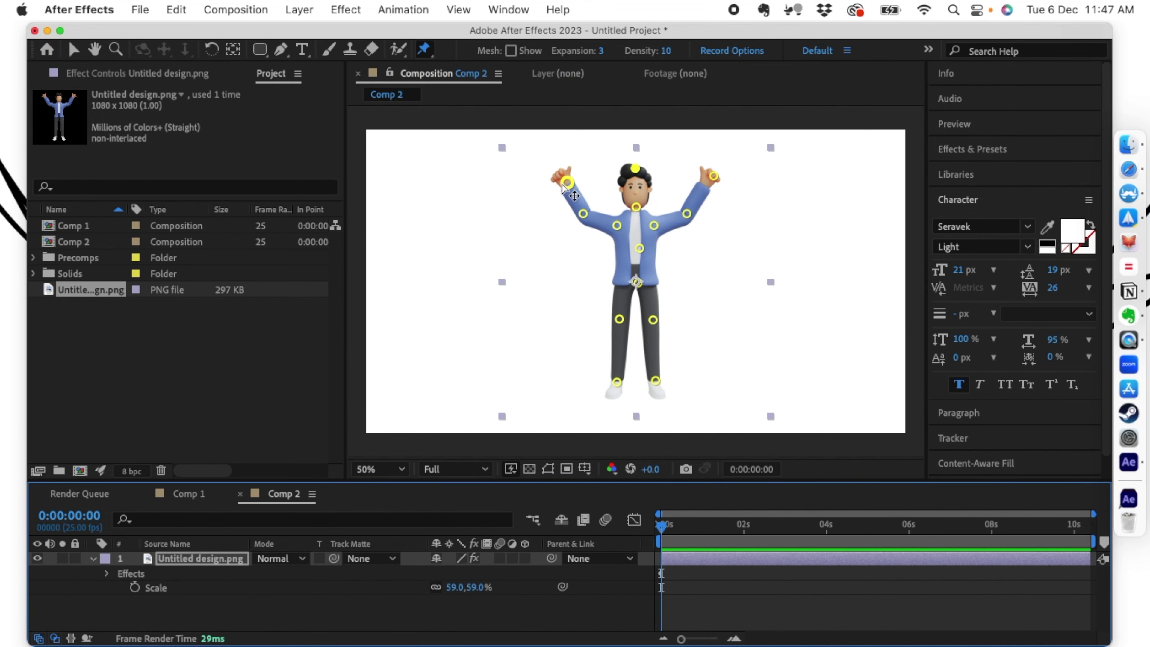
{"action": "left_click", "coordinate": [501, 170]}
{"action": "left_click_drag", "start_coordinate": [528, 206], "coordinate": [747, 390]}
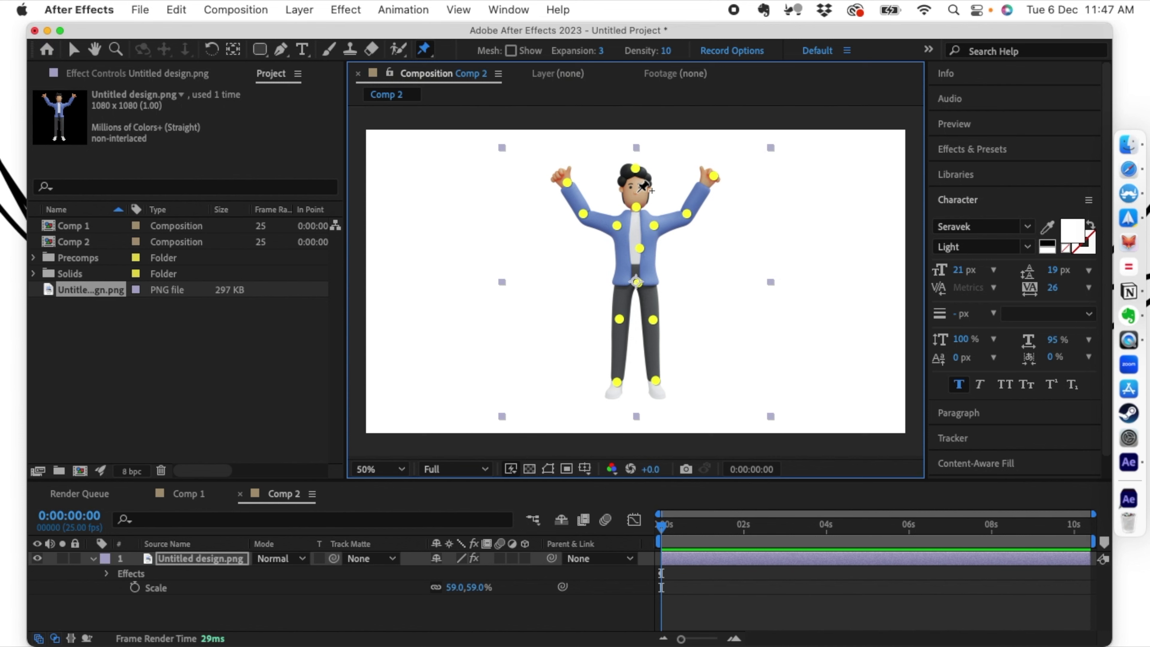
{"action": "left_click", "coordinate": [515, 10]}
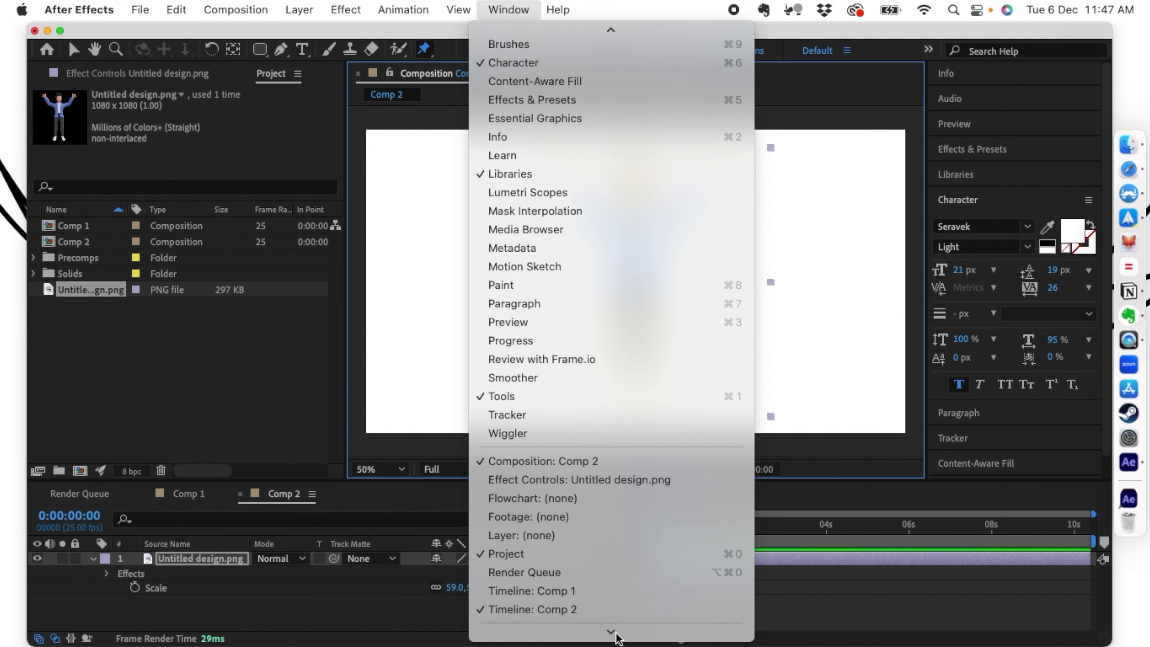
Step: Launch Duik Bassel.2, switch to its Rigging tools, and move the panel right of the composition
{"action": "left_click", "coordinate": [552, 618]}
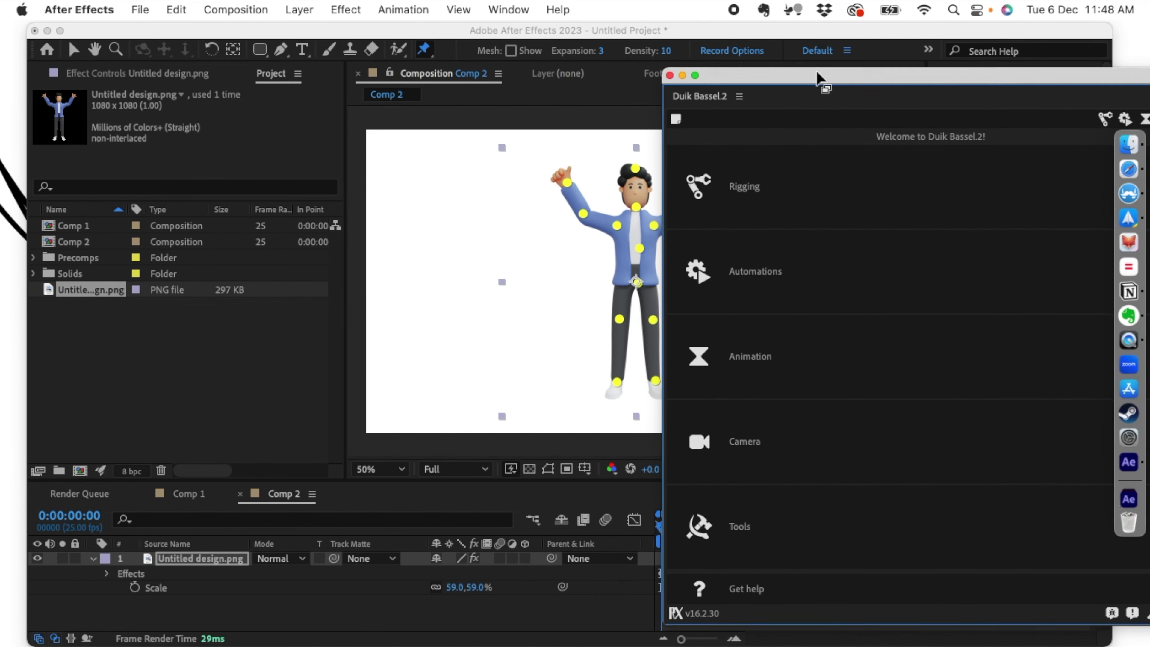
{"action": "left_click_drag", "start_coordinate": [821, 82], "coordinate": [528, 81]}
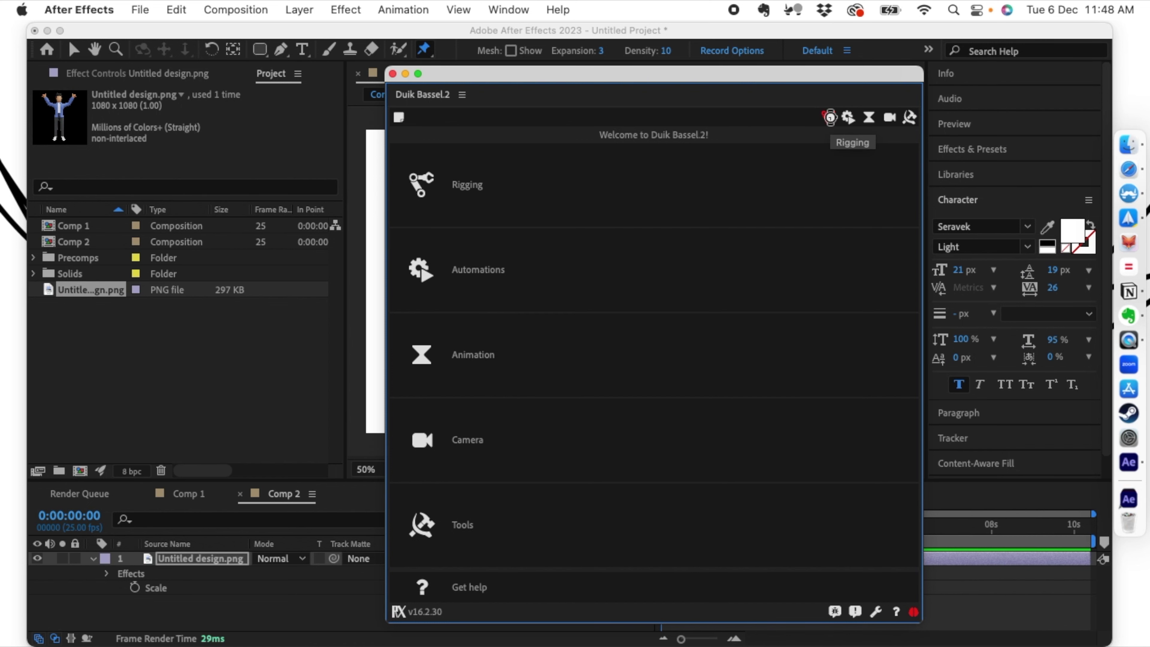
{"action": "left_click", "coordinate": [830, 117]}
{"action": "left_click_drag", "start_coordinate": [816, 75], "coordinate": [1105, 81]}
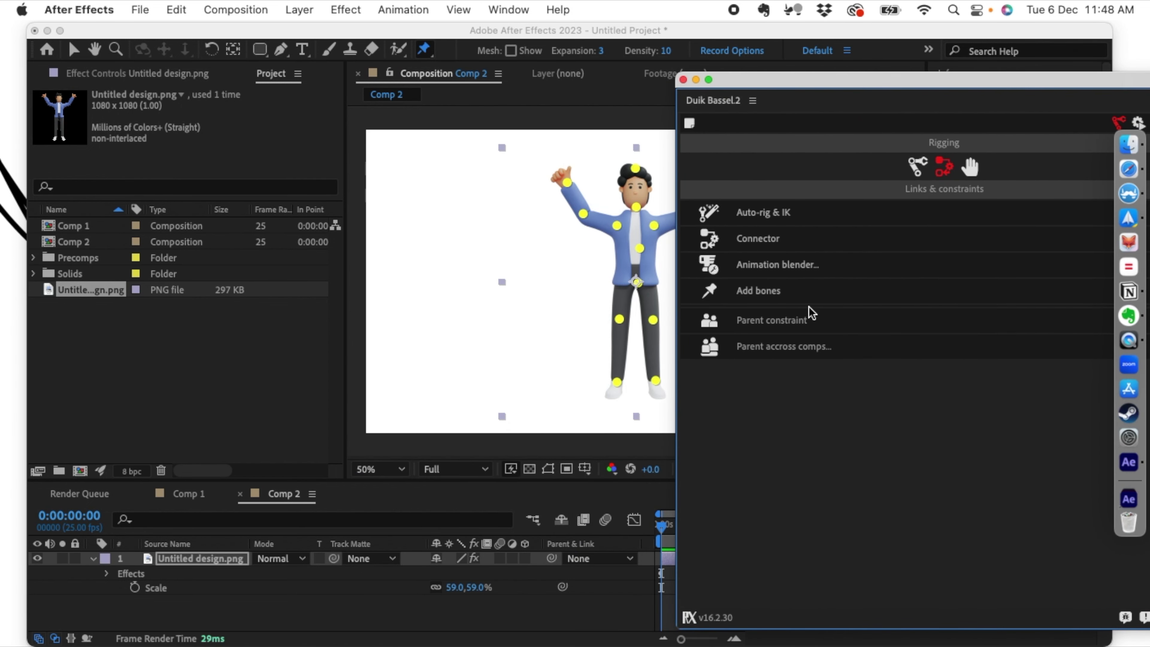
Step: Create Duik bones from the selected pins, then enlarge and re-dock the timeline
{"action": "left_click", "coordinate": [713, 297]}
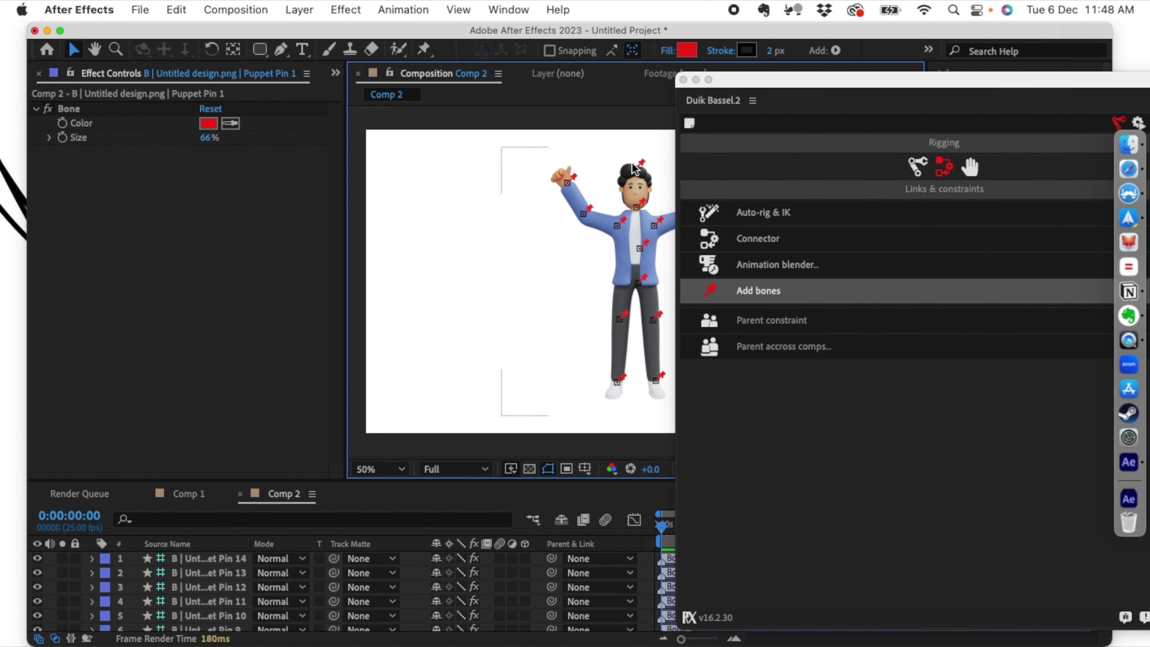
{"action": "left_click_drag", "start_coordinate": [746, 82], "coordinate": [839, 84]}
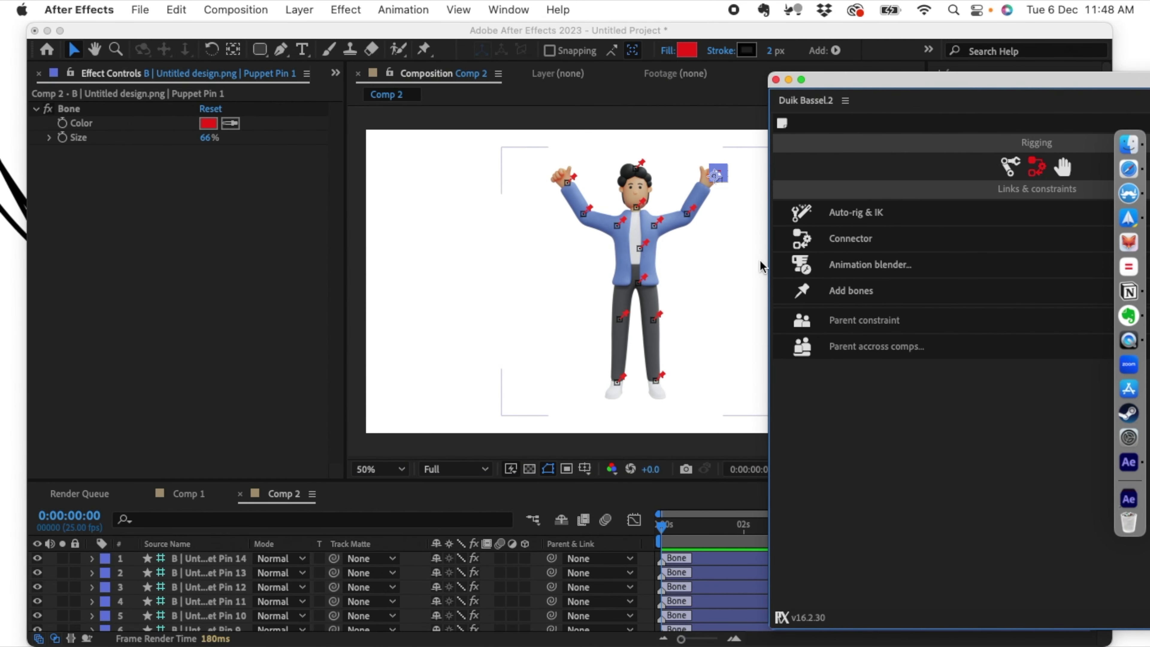
{"action": "left_click_drag", "start_coordinate": [279, 480], "coordinate": [297, 347]}
{"action": "left_click_drag", "start_coordinate": [405, 372], "coordinate": [385, 315]}
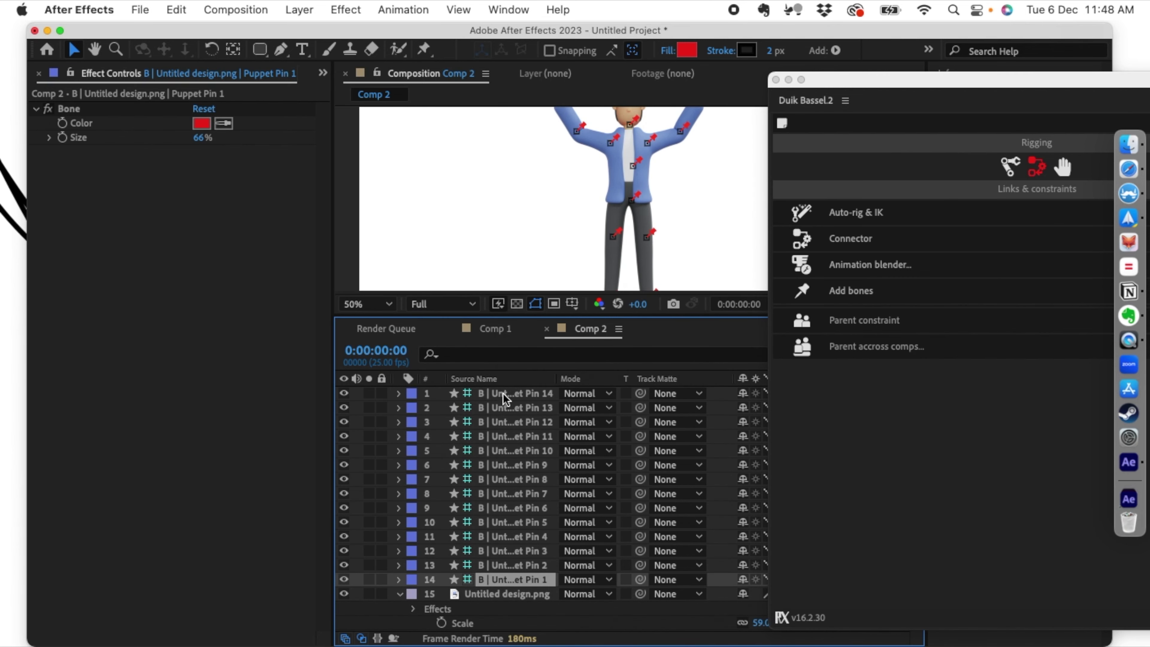
Step: Select all 14 bone layers instead of the Untitled design.png layer
{"action": "right_click", "coordinate": [506, 399]}
{"action": "left_click", "coordinate": [478, 421]}
{"action": "left_click", "coordinate": [498, 594]}
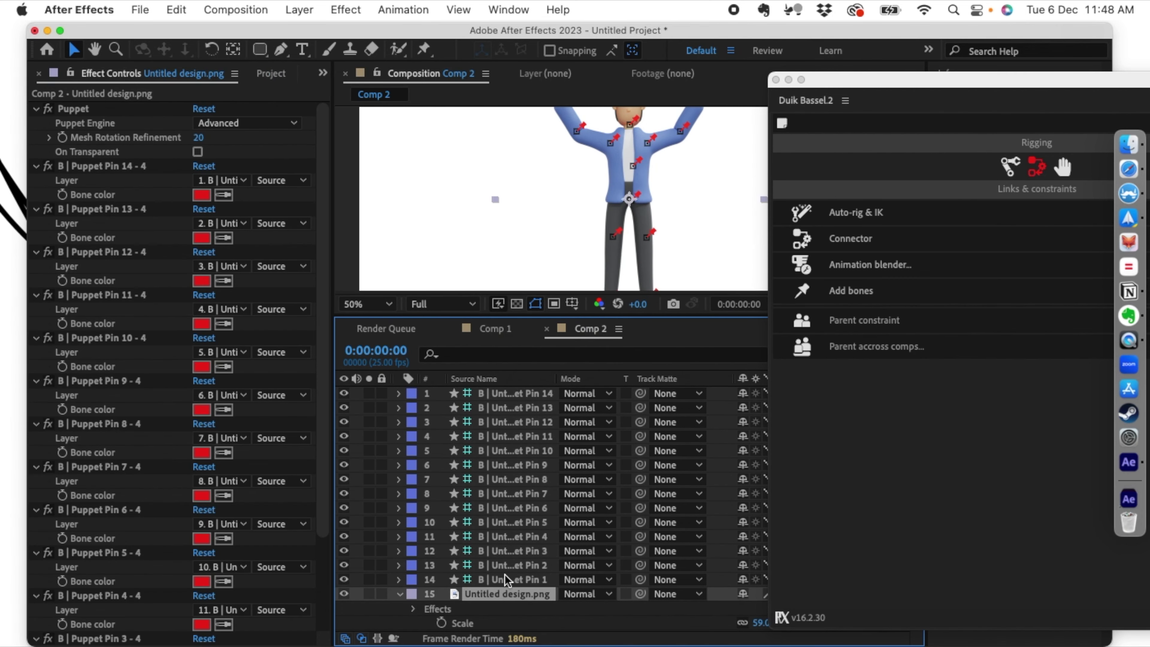
{"action": "left_click", "coordinate": [506, 580]}
{"action": "left_click", "coordinate": [505, 395], "text": "shift"}
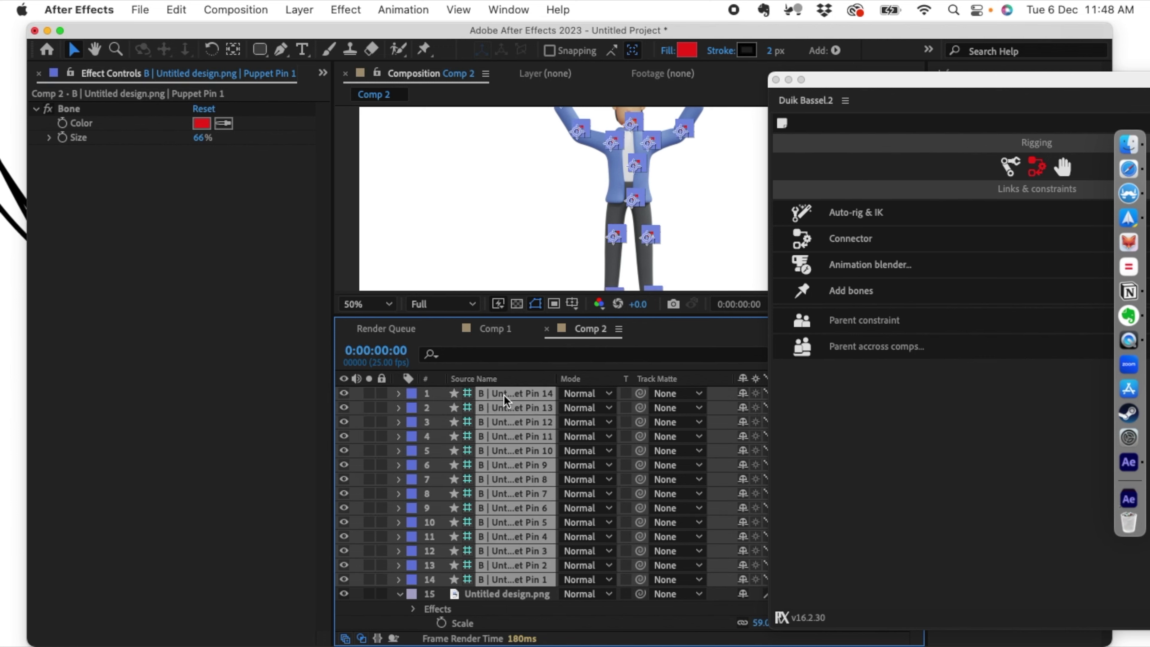
Step: Auto-rig the 14 bones with IK, test by dragging the right-hand controller, then close Duik
{"action": "left_click", "coordinate": [835, 214]}
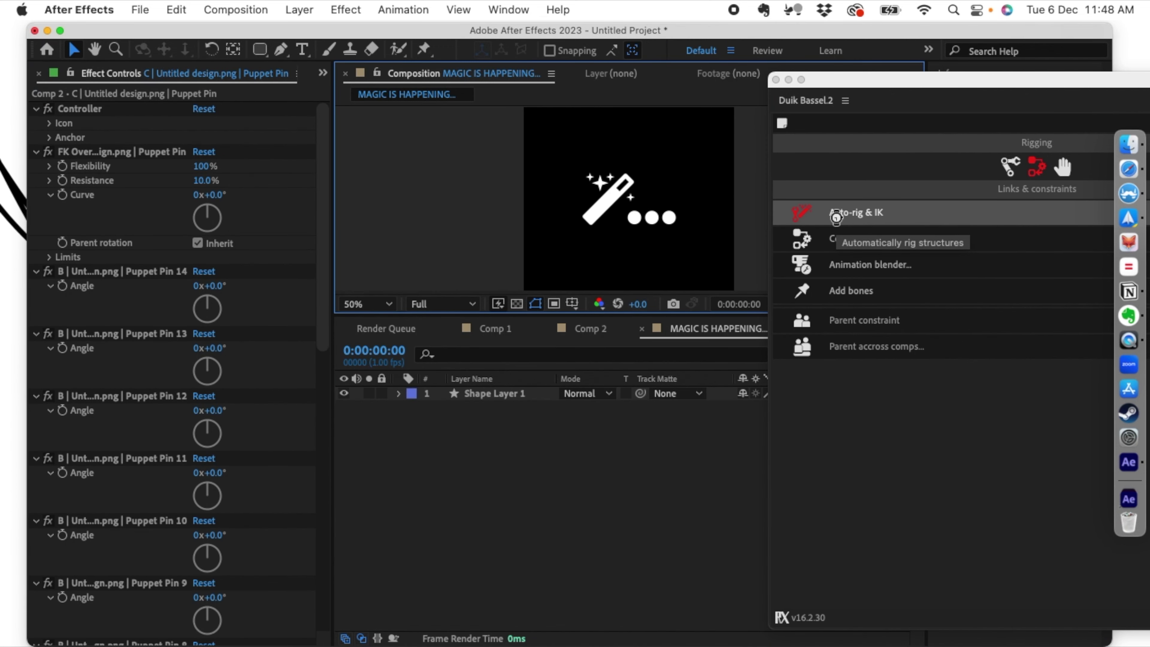
{"action": "left_click_drag", "start_coordinate": [477, 314], "coordinate": [451, 530]}
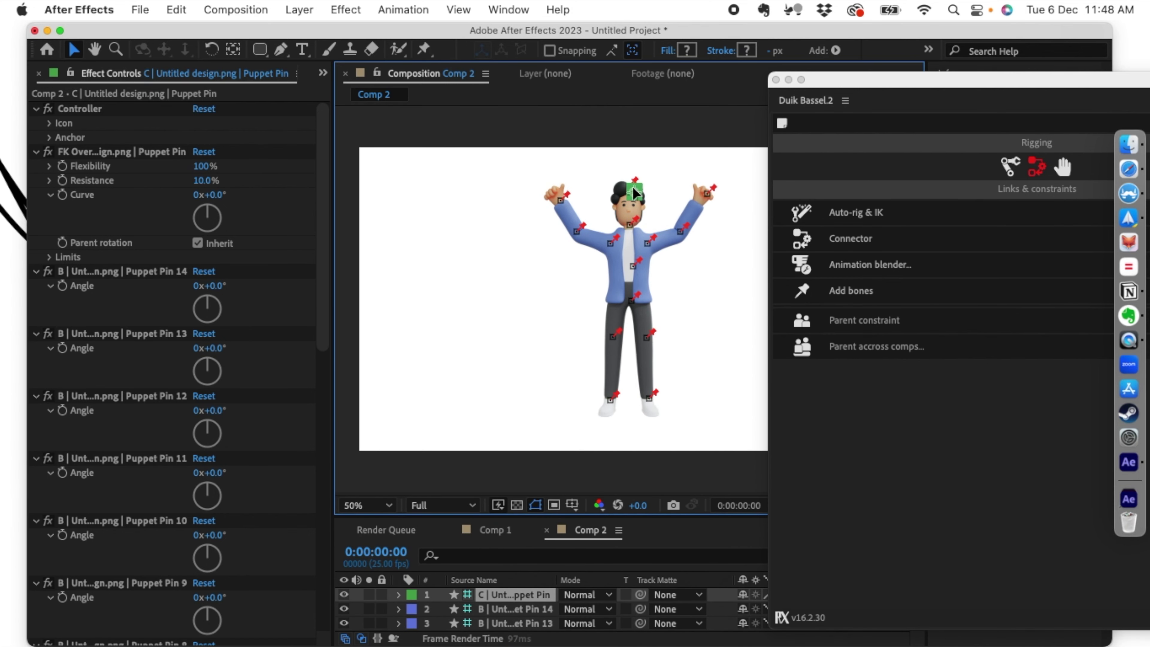
{"action": "left_click", "coordinate": [710, 193]}
{"action": "left_click_drag", "start_coordinate": [711, 195], "coordinate": [659, 199]}
{"action": "left_click", "coordinate": [776, 79]}
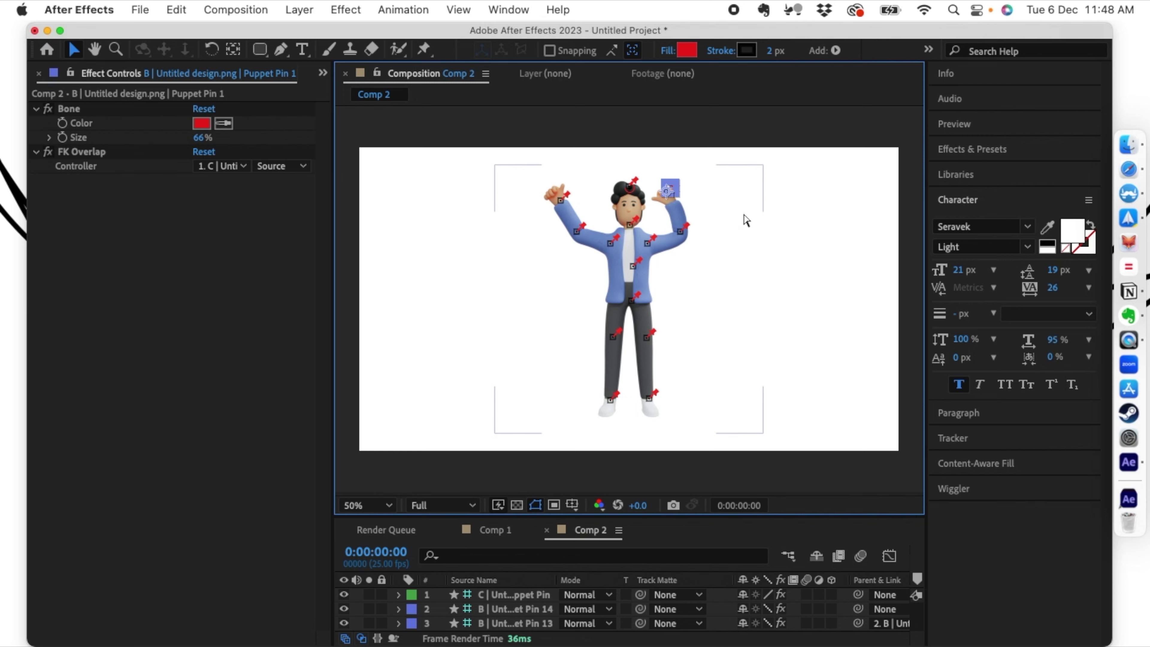
Step: Move the hand controller, drag the elbow pin down, and nudge the hand pin to lower the arm
{"action": "key", "text": "slash"}
{"action": "key", "text": "super+0"}
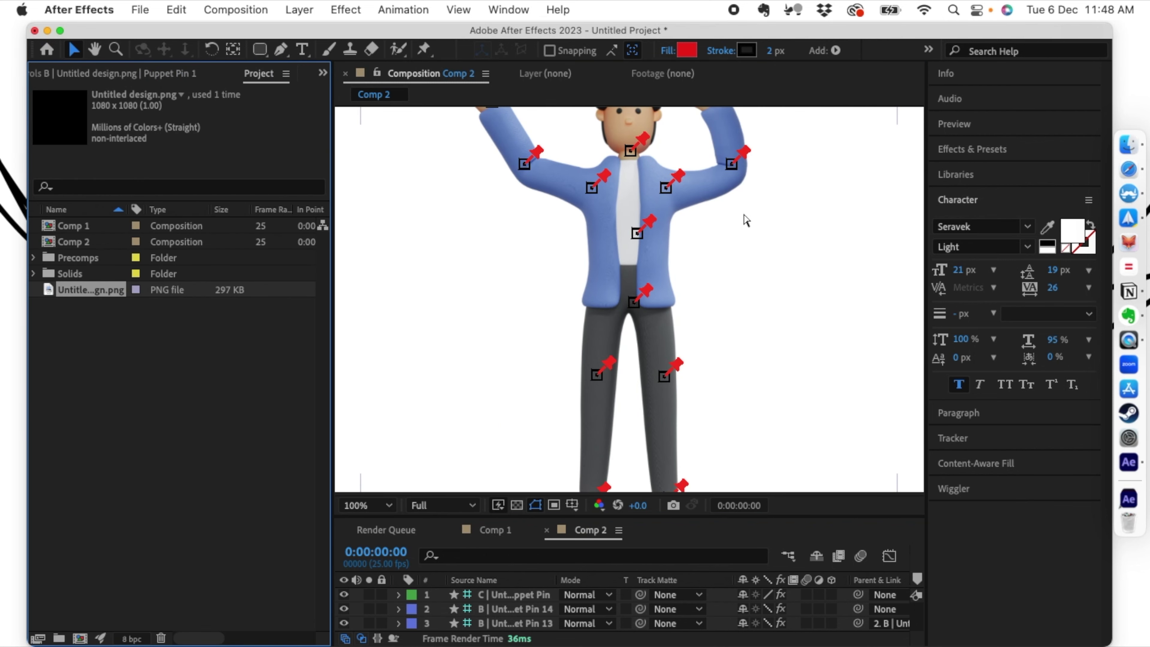
{"action": "left_click", "coordinate": [744, 215]}
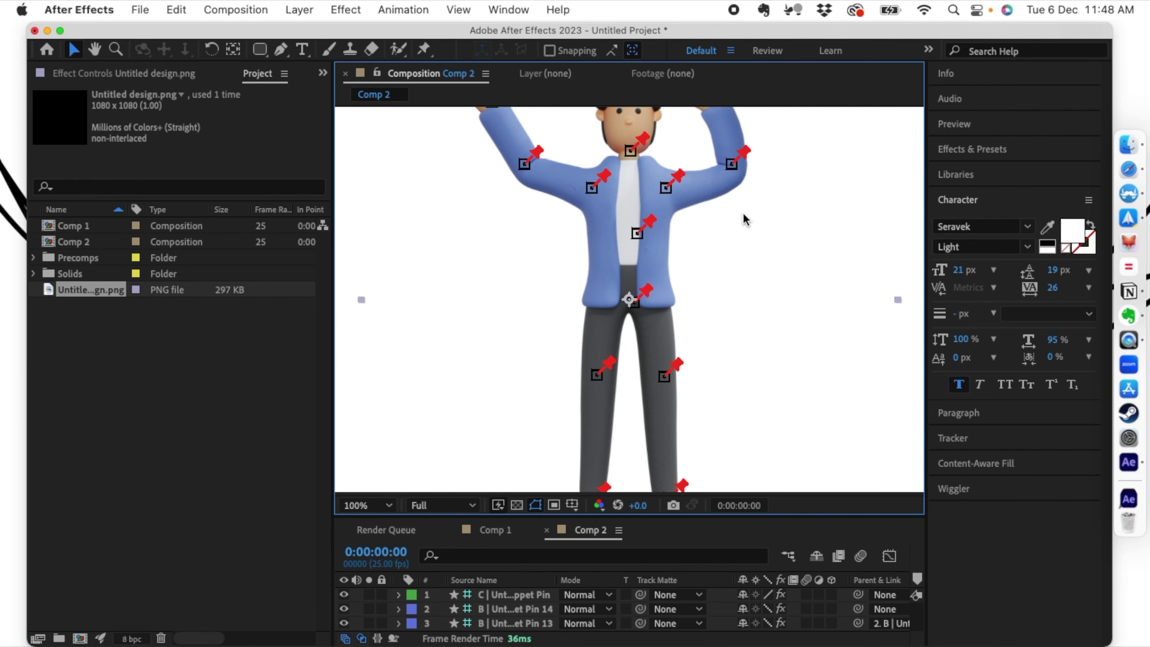
{"action": "key", "text": "comma"}
{"action": "key", "text": "comma"}
{"action": "left_click_drag", "start_coordinate": [667, 192], "coordinate": [690, 186]}
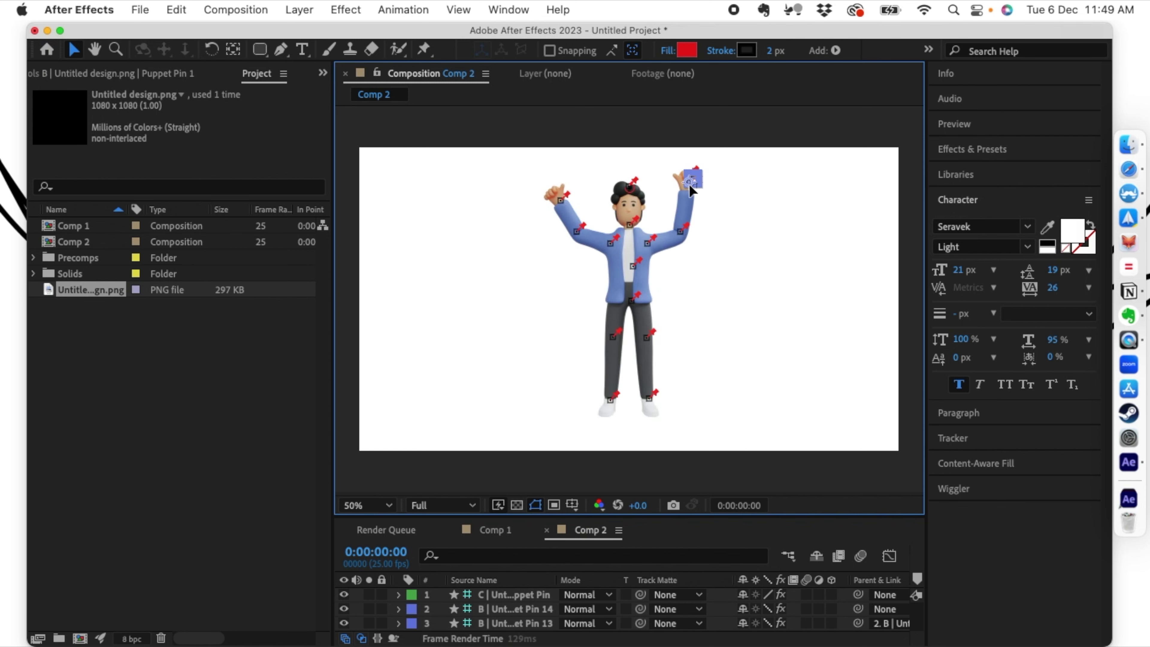
{"action": "left_click", "coordinate": [683, 234]}
{"action": "left_click_drag", "start_coordinate": [682, 235], "coordinate": [681, 254]}
{"action": "left_click", "coordinate": [688, 207]}
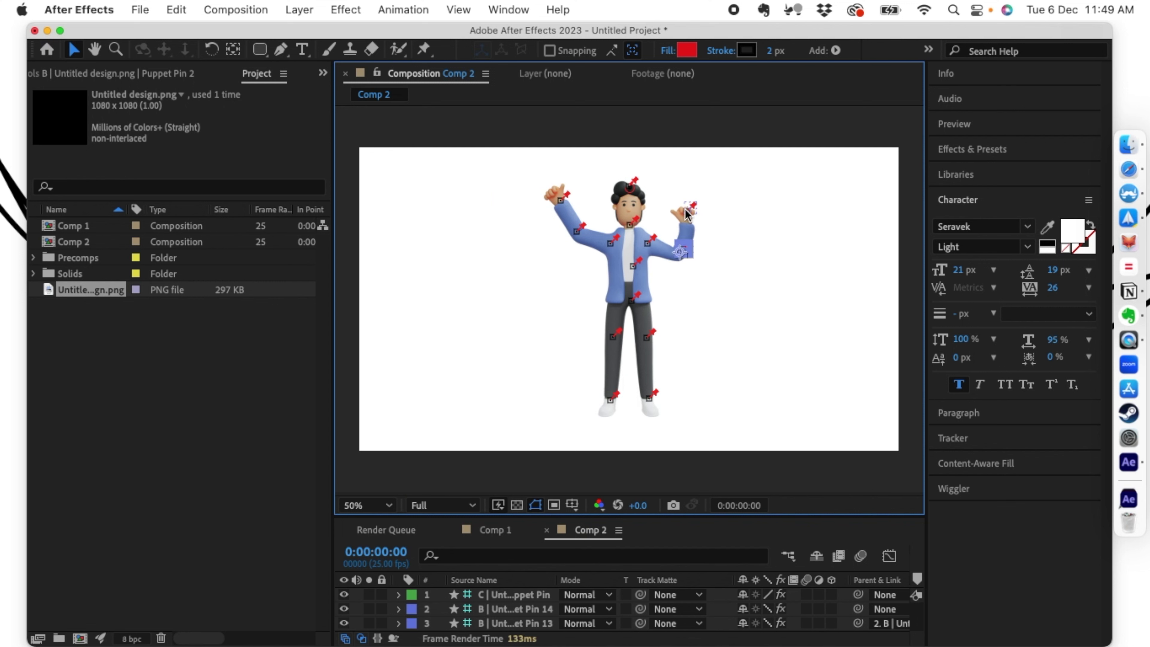
{"action": "left_click_drag", "start_coordinate": [688, 207], "coordinate": [666, 217]}
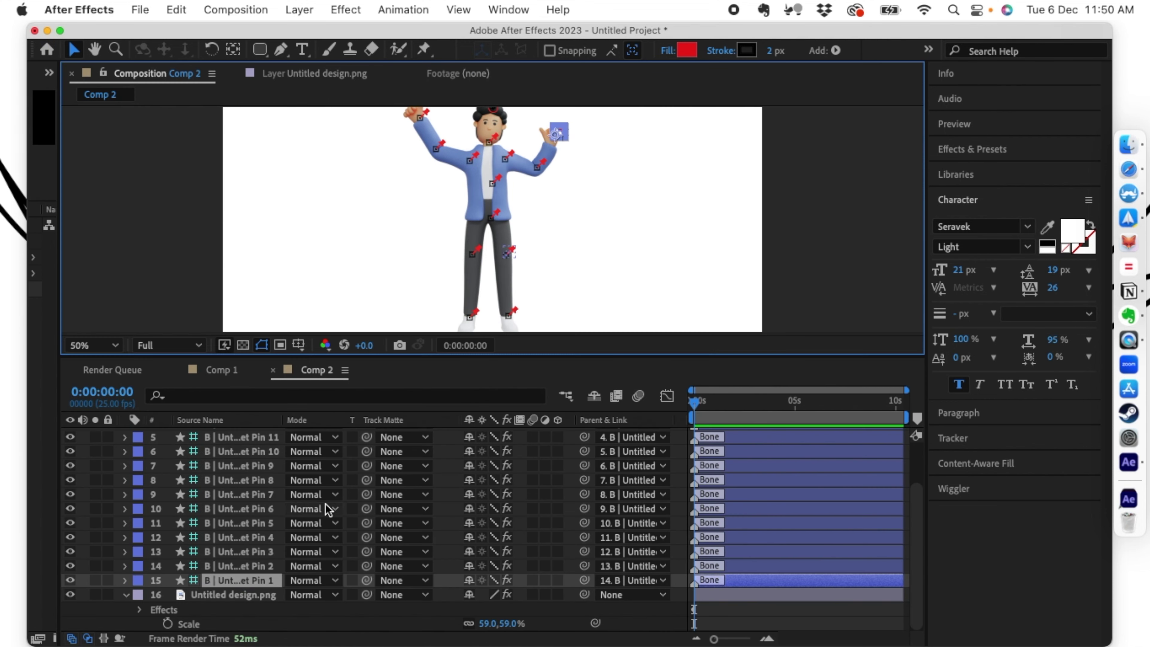
Step: Keyframe Pin 1's Position at 0:00:00 and 0:00:17 moving the hand down-right, then preview
{"action": "key", "text": "p"}
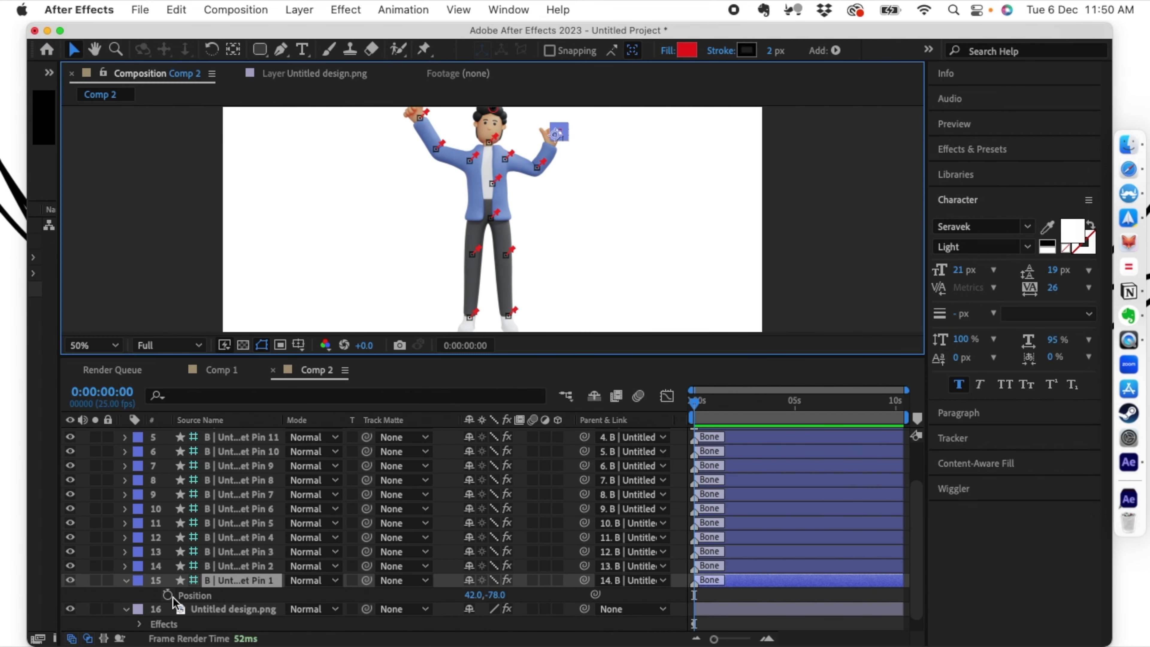
{"action": "left_click", "coordinate": [200, 595]}
{"action": "left_click", "coordinate": [708, 401]}
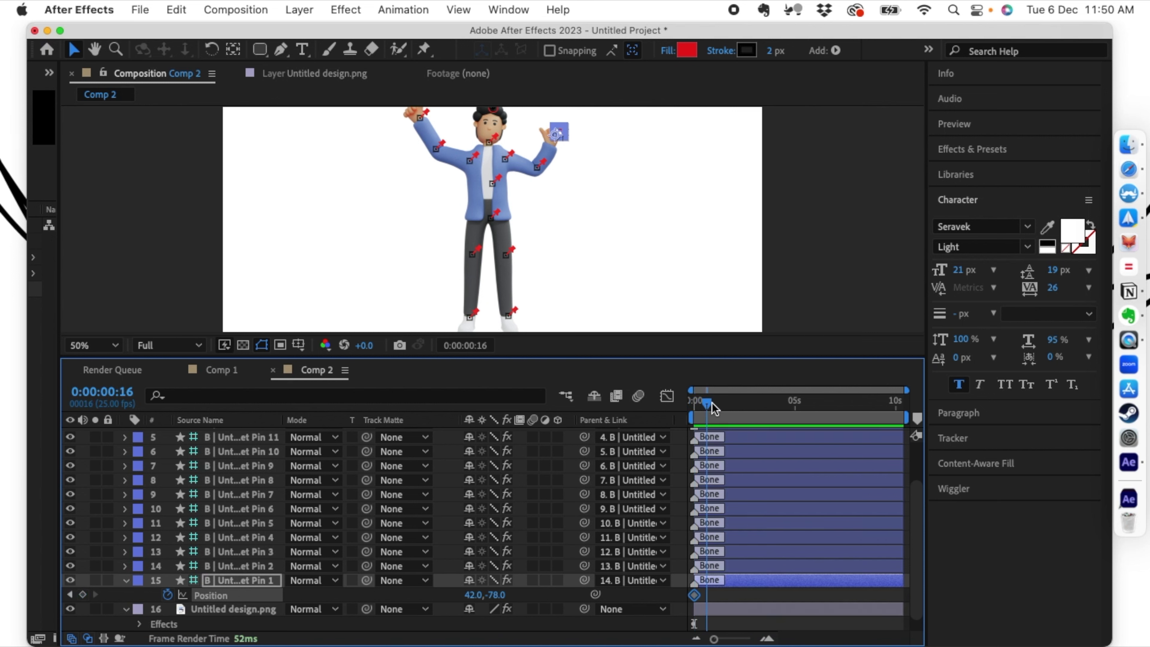
{"action": "left_click_drag", "start_coordinate": [554, 131], "coordinate": [593, 162]}
{"action": "left_click", "coordinate": [641, 379]}
{"action": "key", "text": "space"}
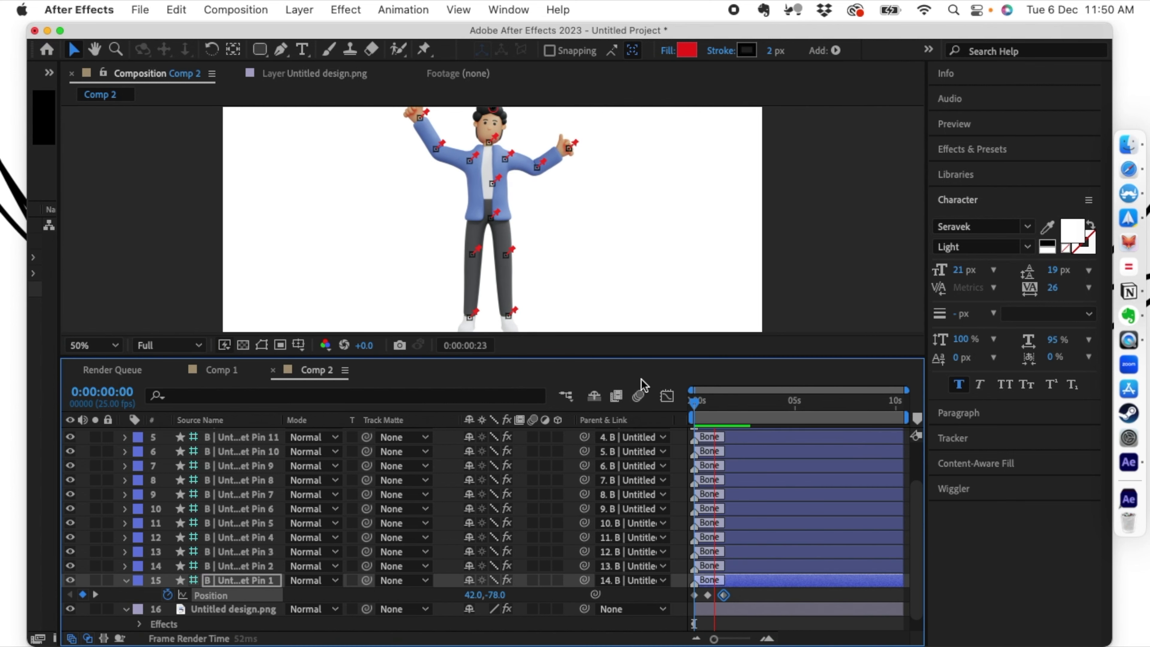